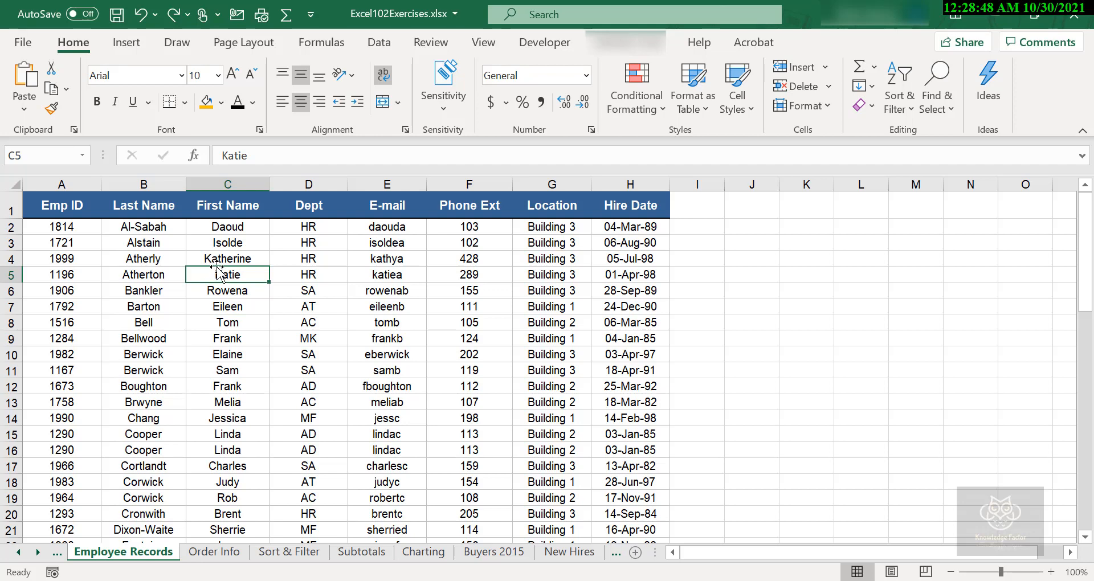
Shade every other row of the employee list, the odd-numbered rows 3 through 19, with a grey fill.
click(11, 242)
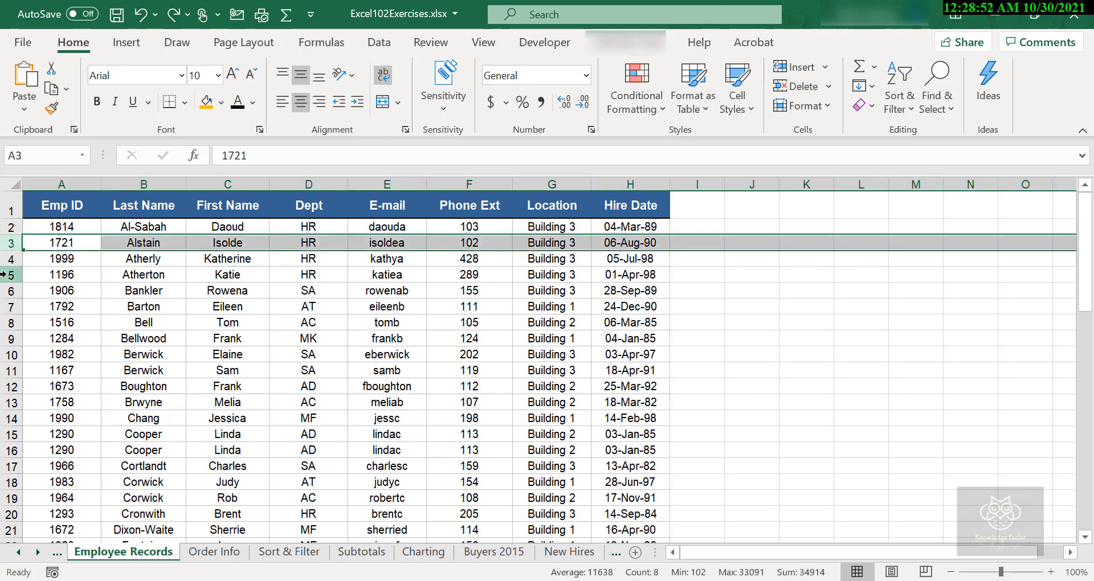
ctrl+click(8, 274)
ctrl+click(8, 306)
ctrl+click(8, 338)
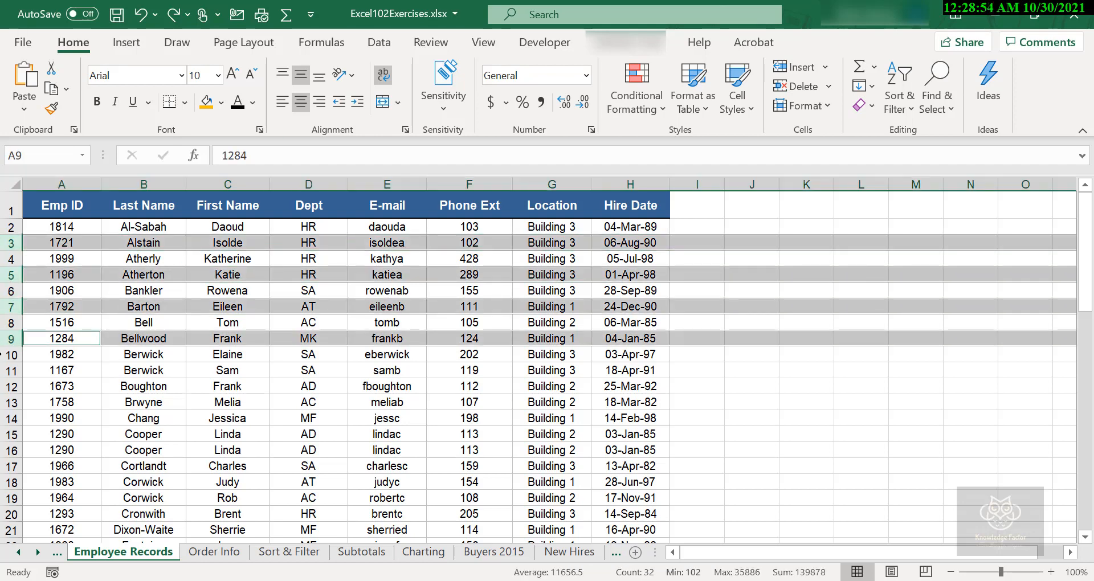
ctrl+click(8, 370)
ctrl+click(6, 402)
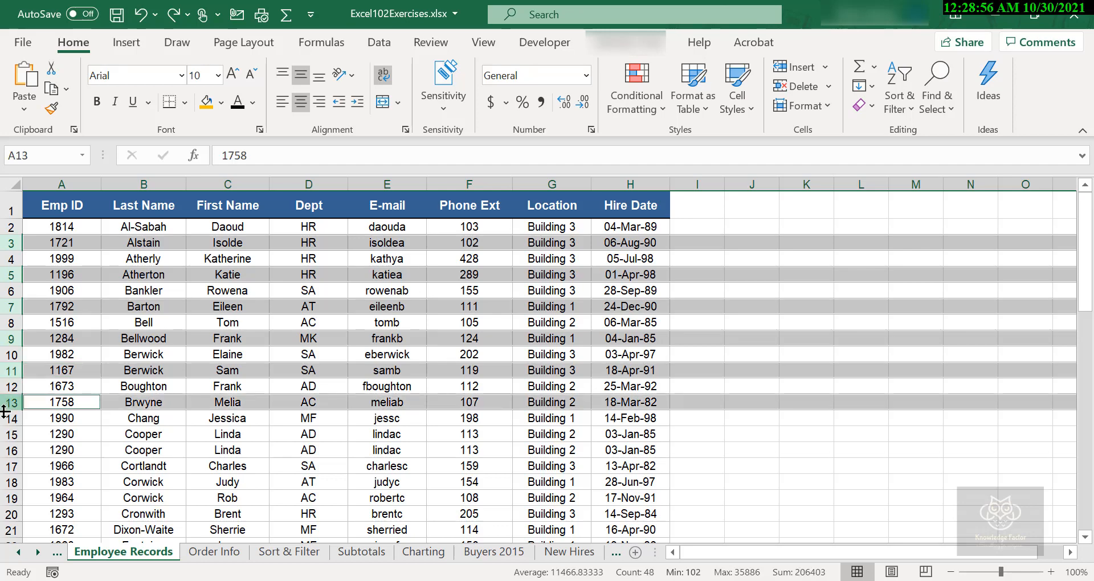
ctrl+click(7, 434)
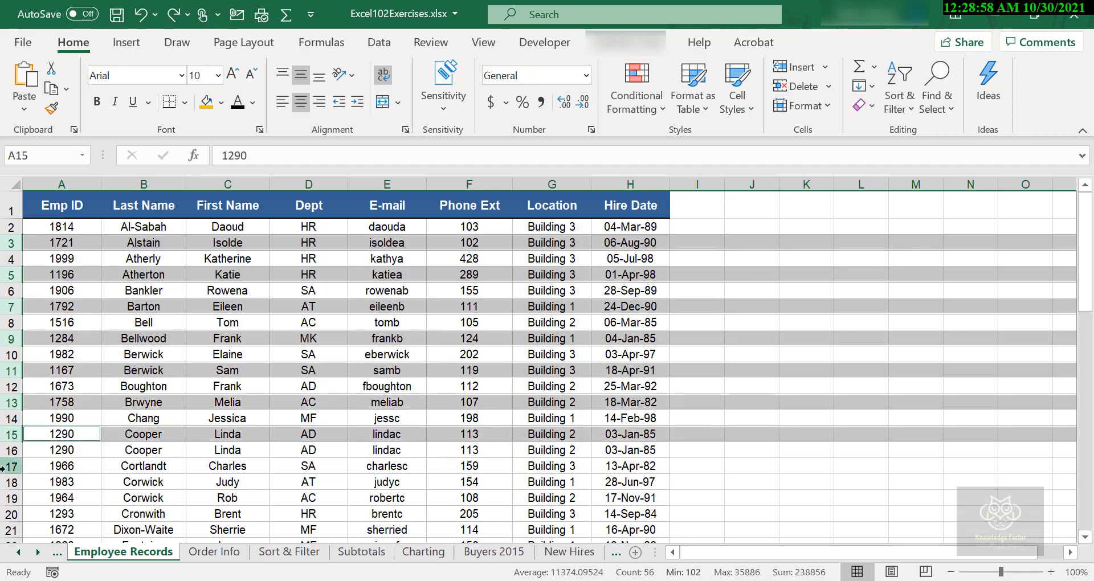
ctrl+click(6, 466)
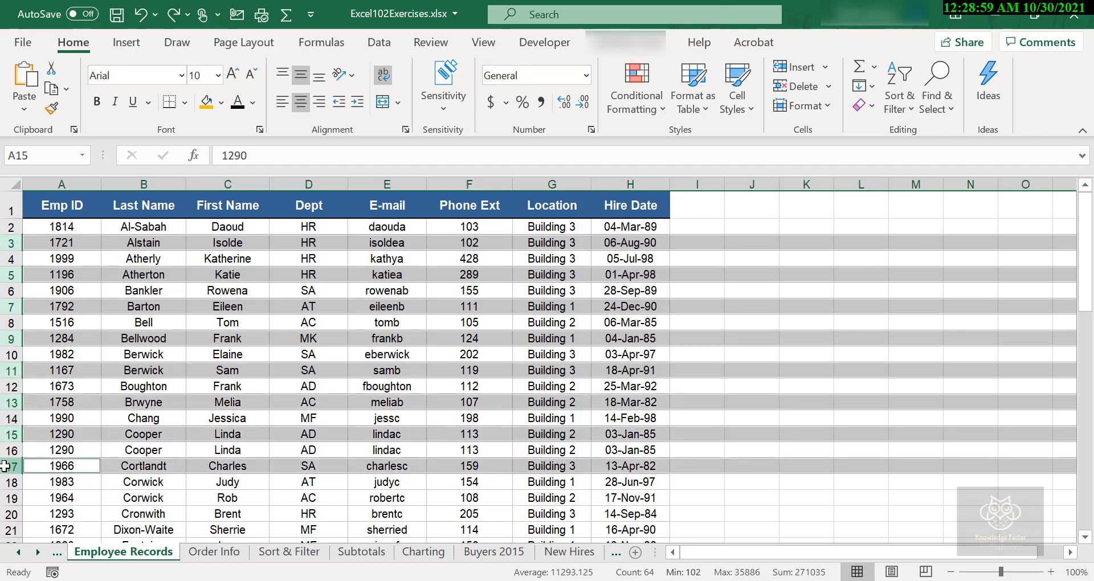
ctrl+click(7, 498)
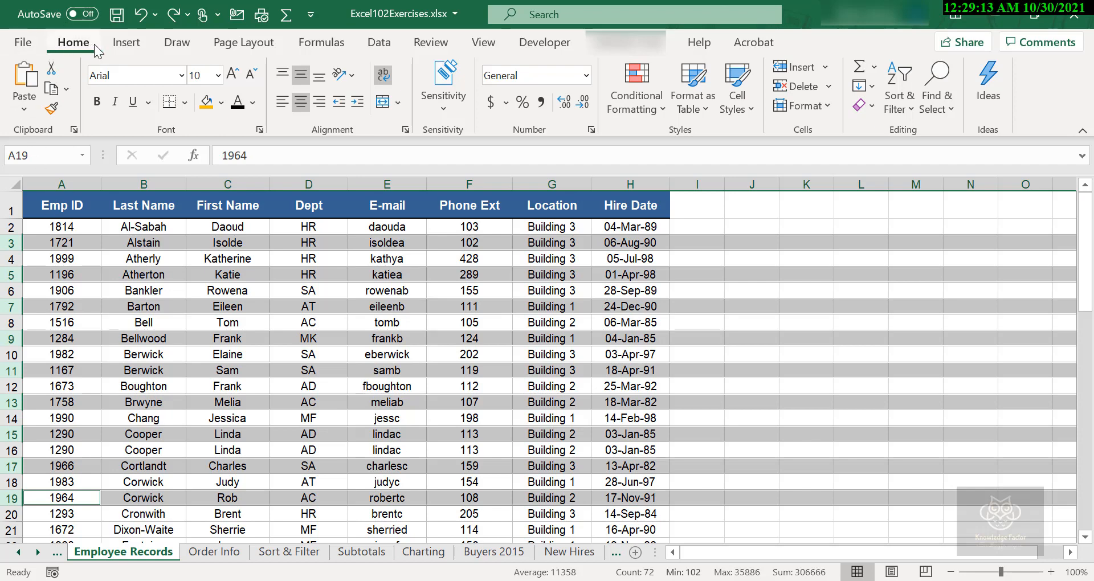
click(225, 102)
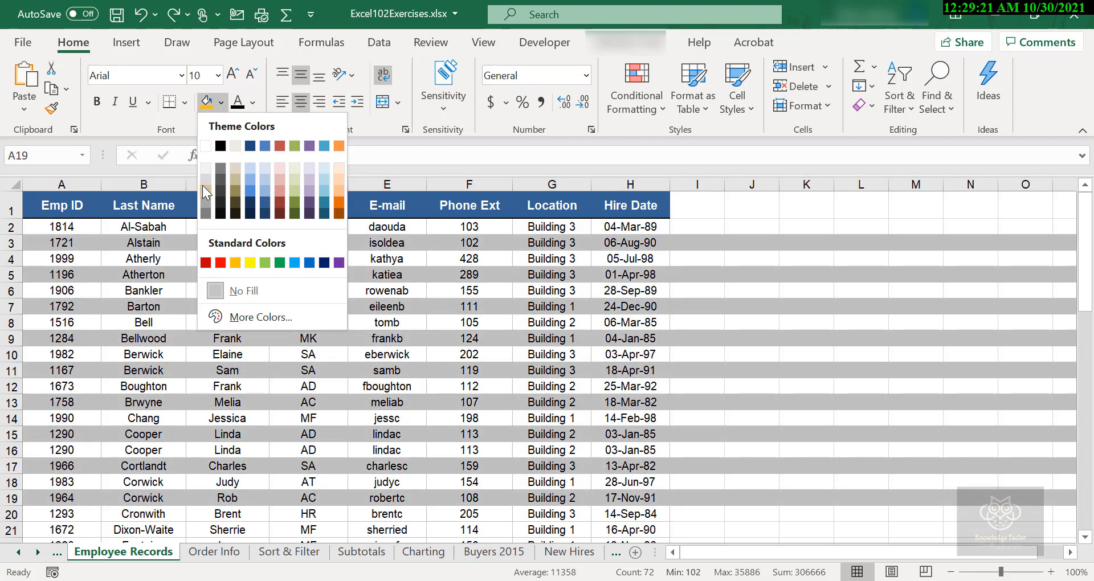
click(203, 186)
click(229, 256)
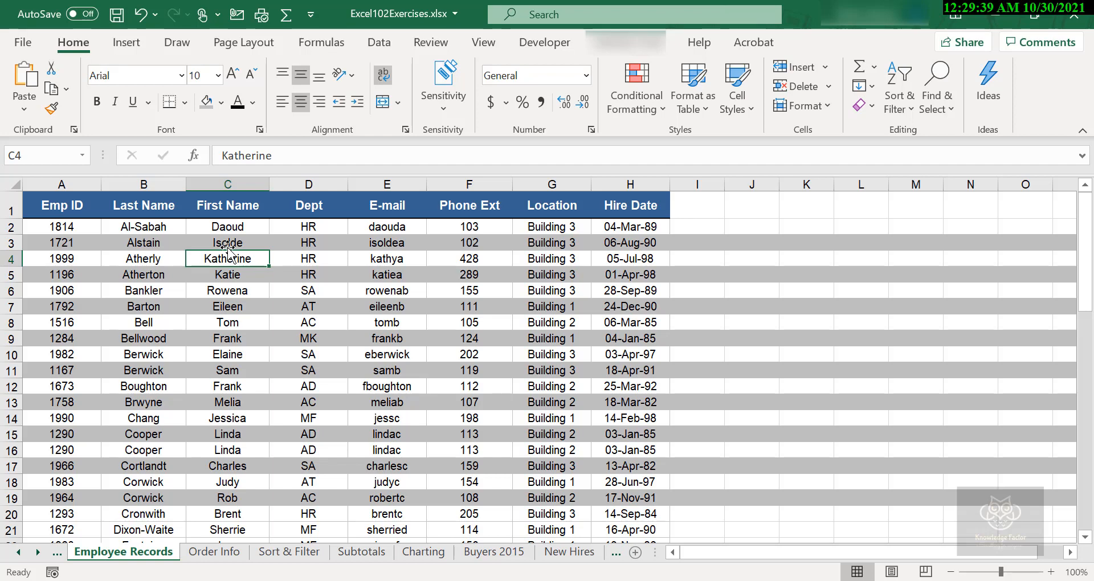
Sort the employee records by Last Name from Z to A.
click(140, 245)
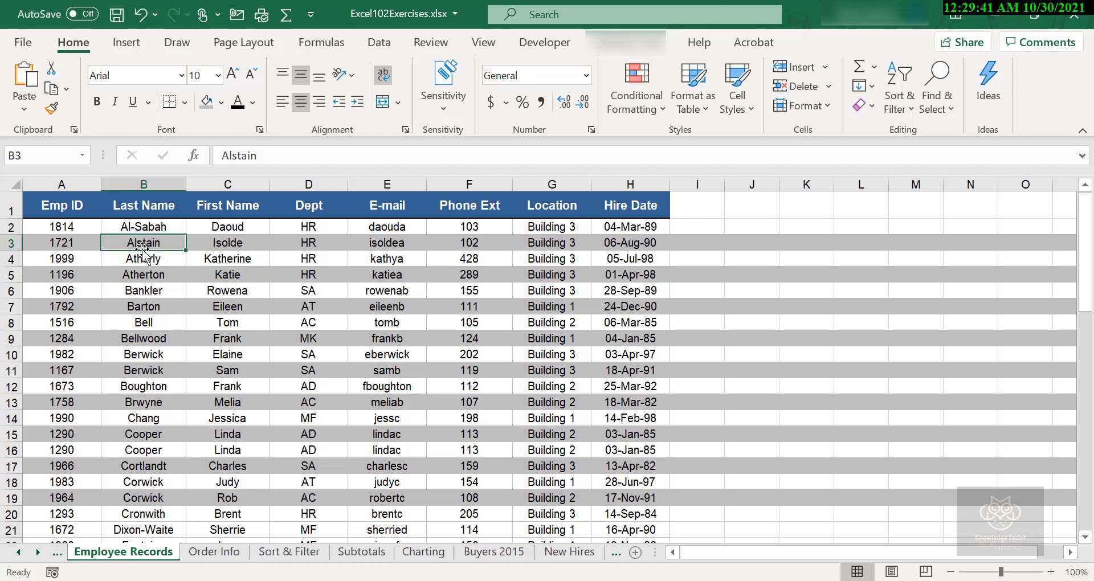
click(372, 43)
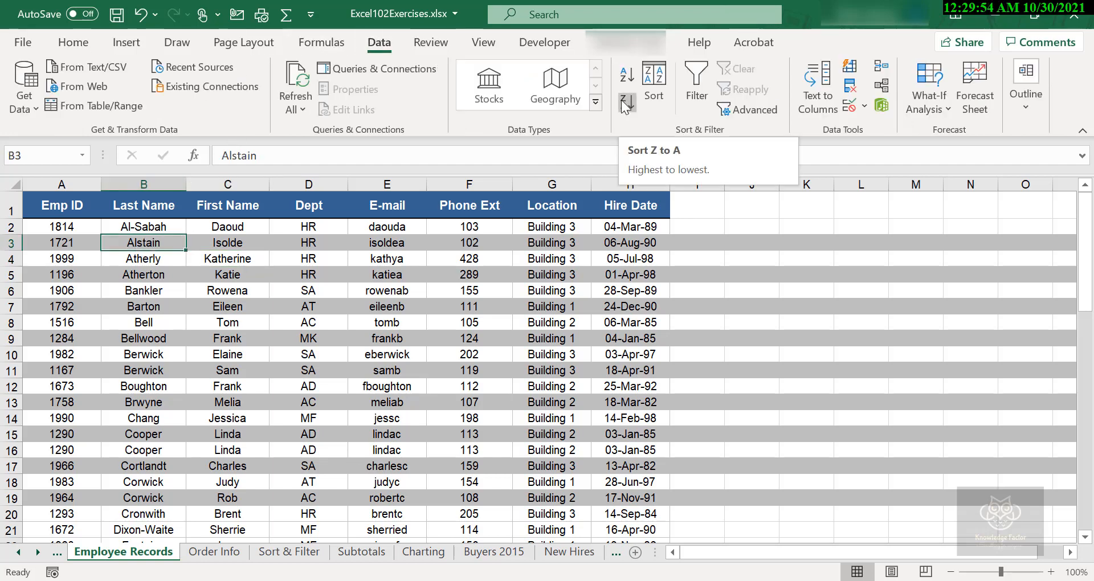
click(627, 103)
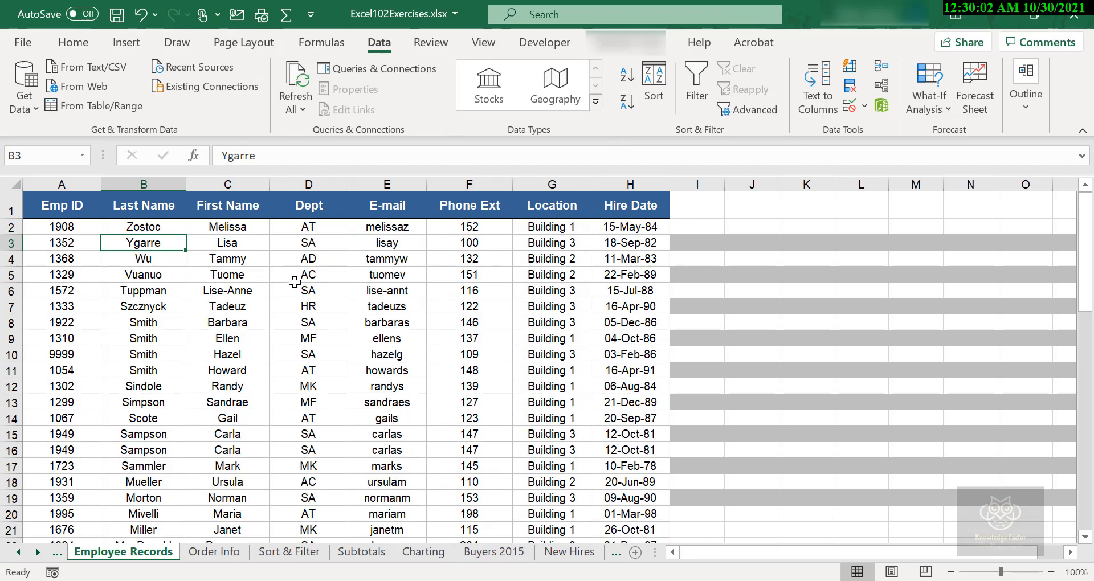
Examine where the manually shaded rows ended up in the sorted employee list, down to its last record.
scroll(295, 282, down, 10)
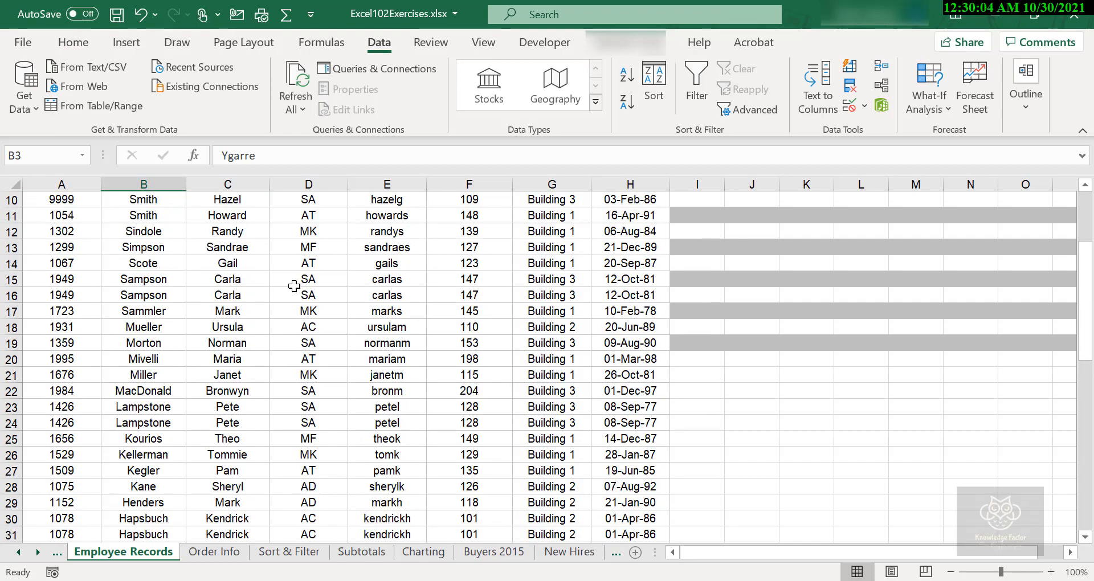
scroll(294, 286, down, 3)
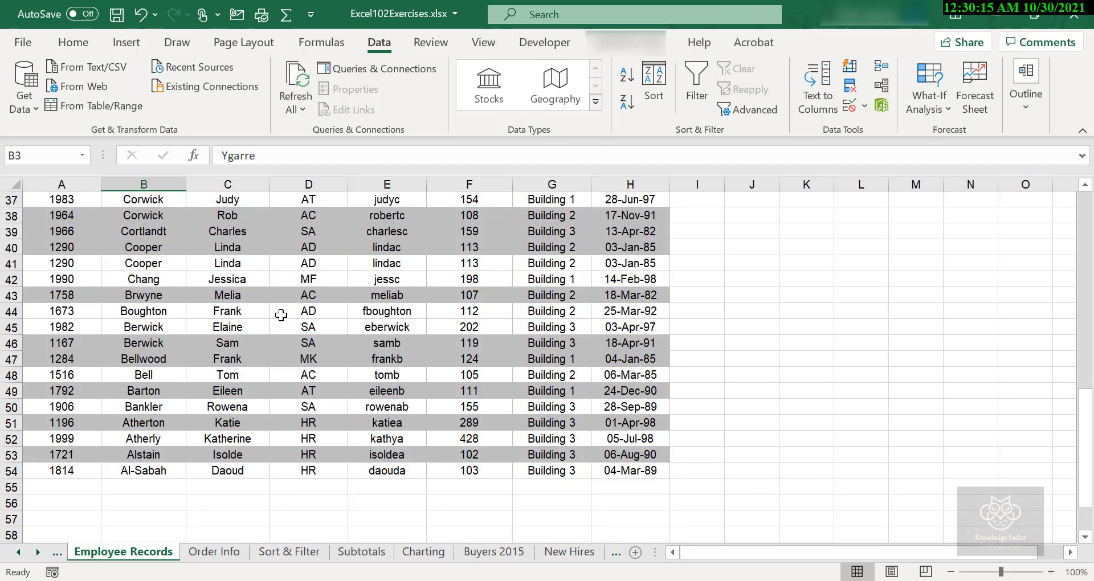
click(168, 204)
drag(168, 213, 168, 245)
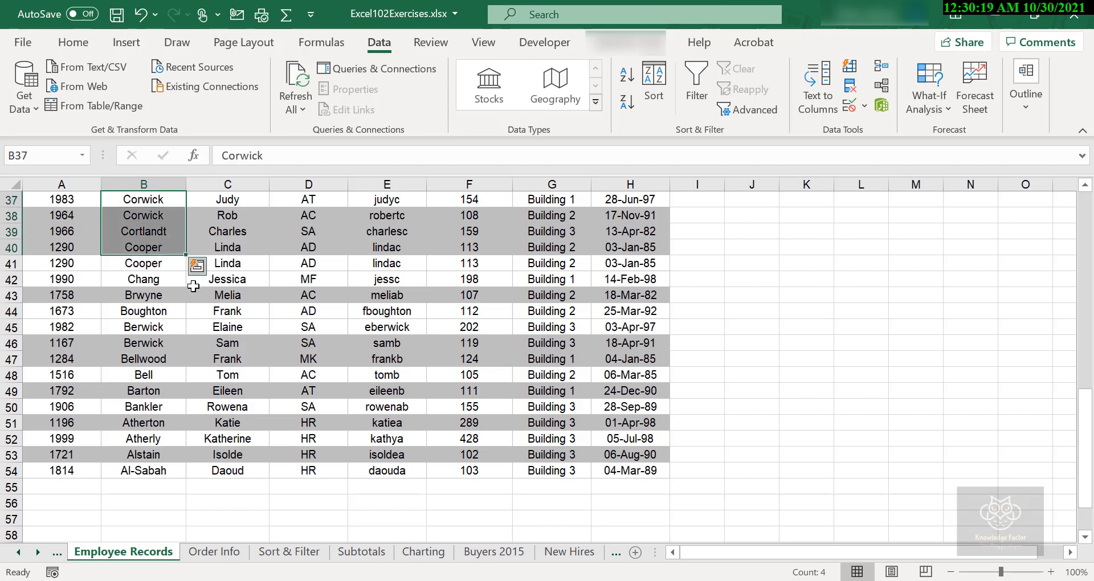
click(194, 294)
drag(5, 313, 7, 323)
click(111, 323)
click(126, 308)
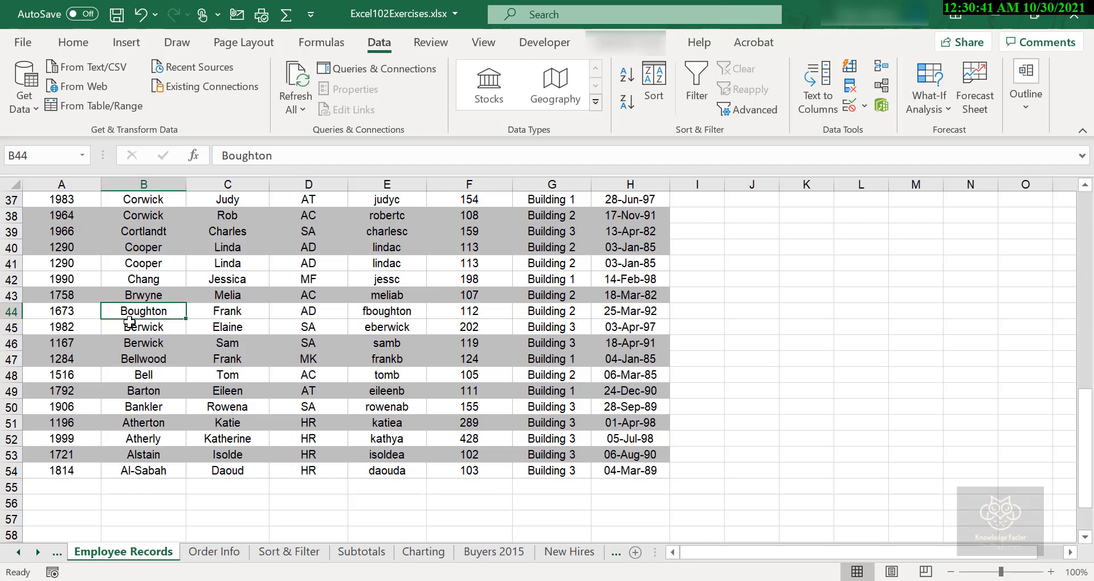
Undo the Last Name sort and the grey row shading.
key(ctrl+z)
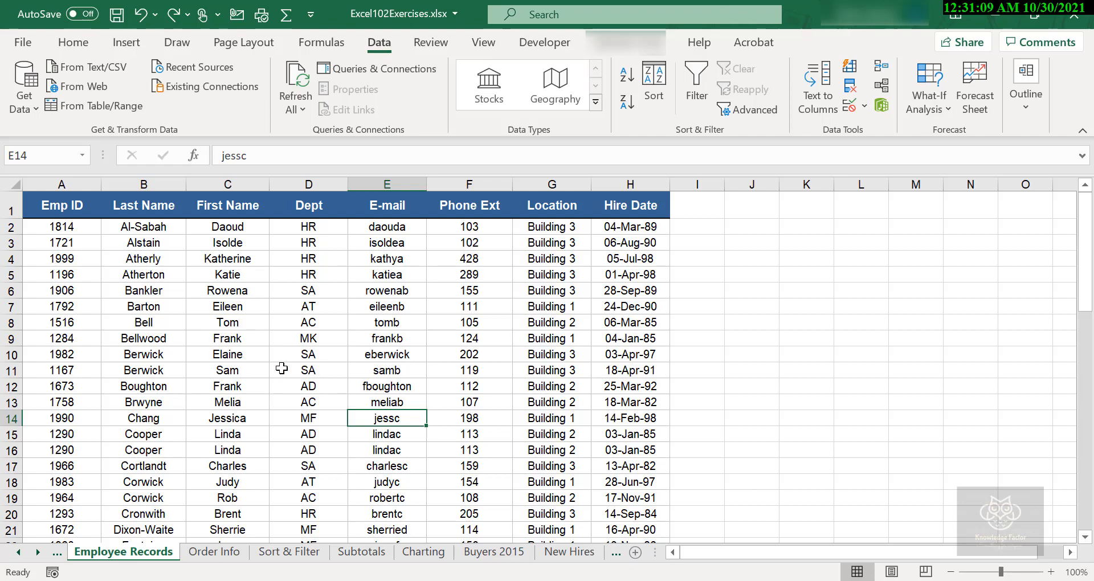
Enter the formula =COUNT(A2:A54) in cell A55 to count the employee IDs.
scroll(282, 368, down, 10)
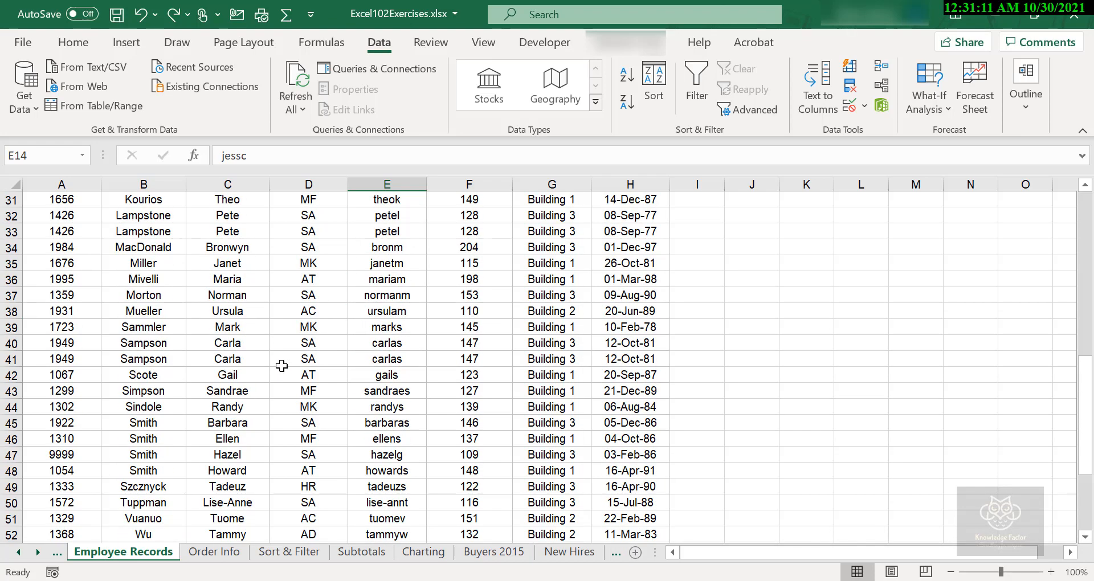
scroll(282, 366, down, 6)
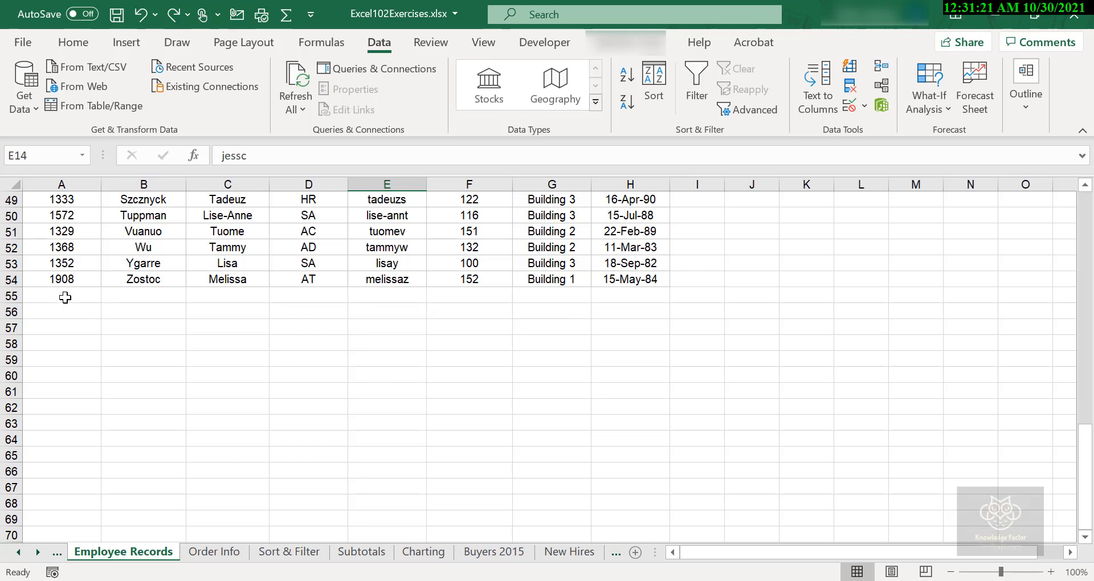
click(65, 297)
text(=)
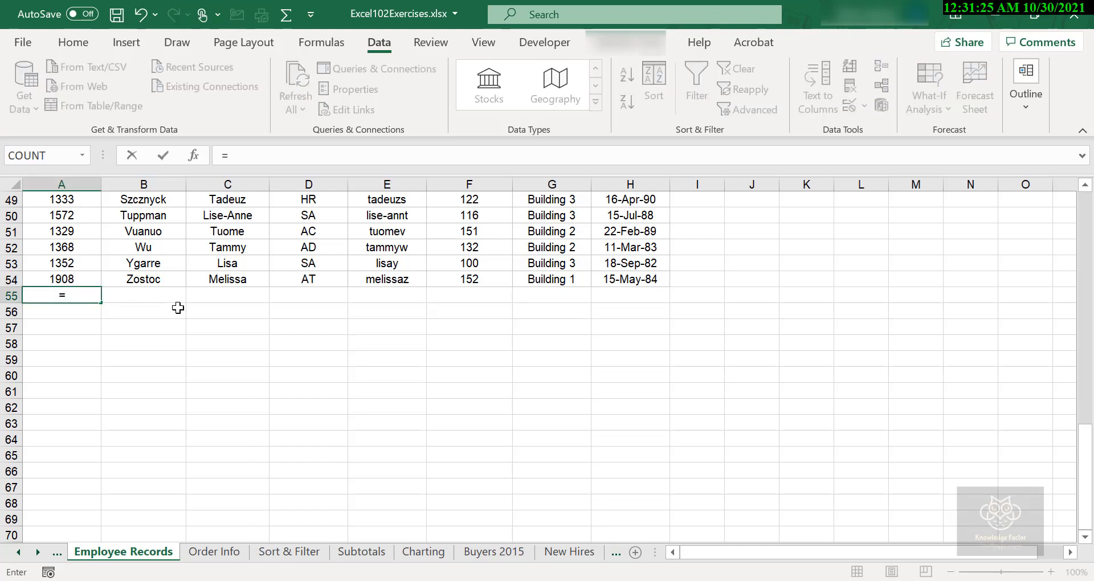
text(C)
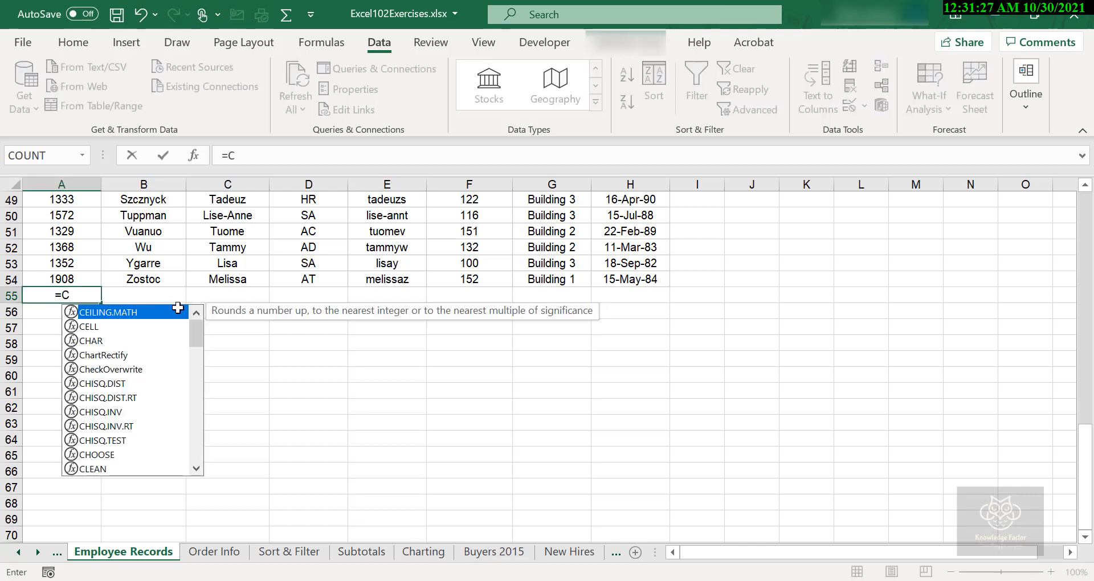
text(ount)
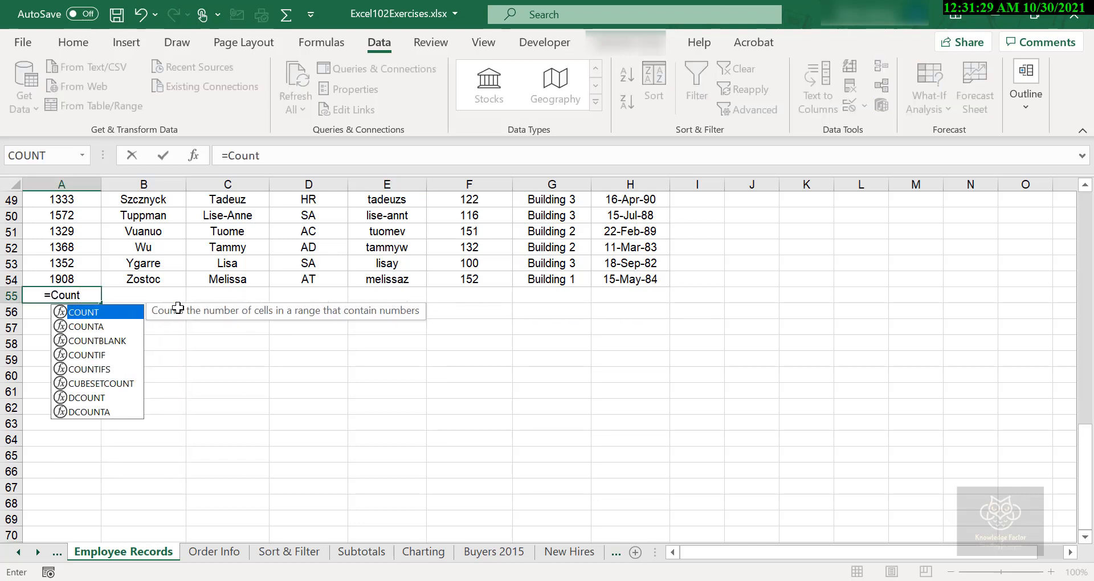
text(()
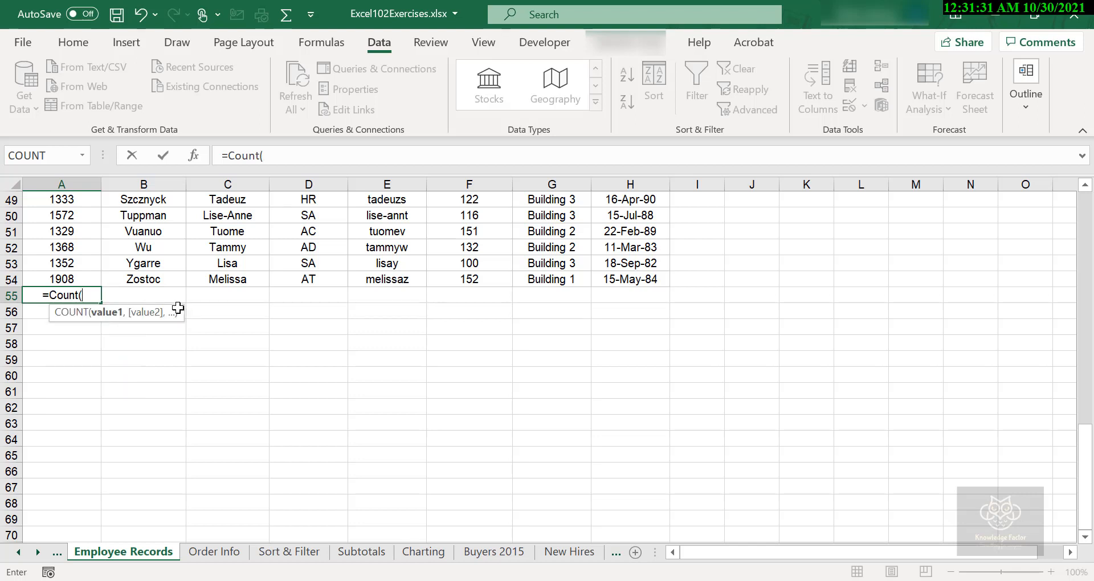
click(79, 279)
mouse_move(78, 280)
mouse_down()
mouse_move(78, 264)
mouse_move(79, 280)
mouse_up()
key(Return)
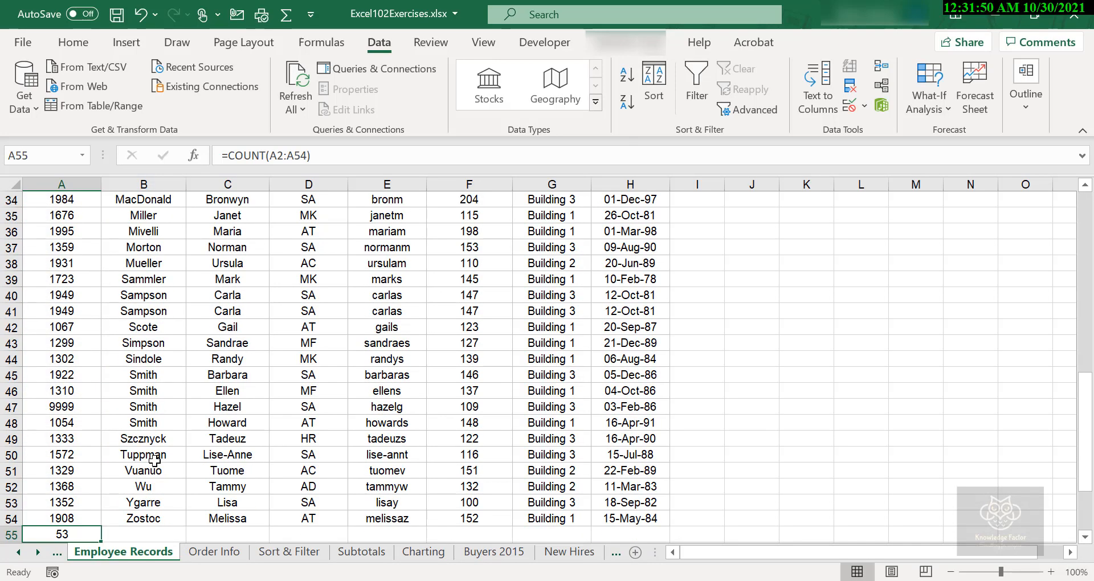
Turn on filtering for the column headers of the employee list.
scroll(154, 459, down, 6)
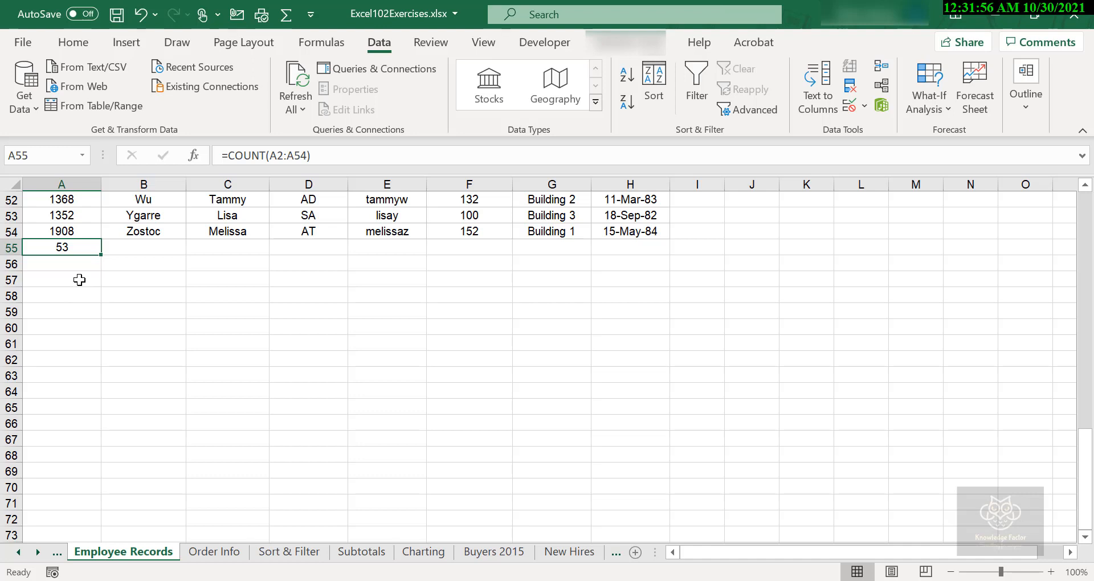
scroll(79, 279, up, 1)
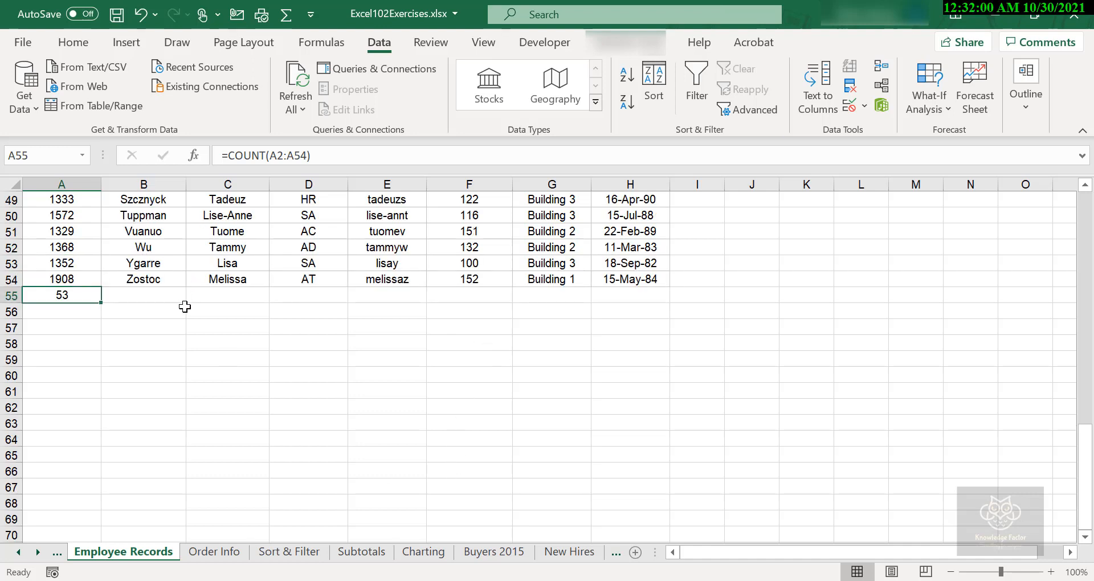
scroll(202, 311, up, 7)
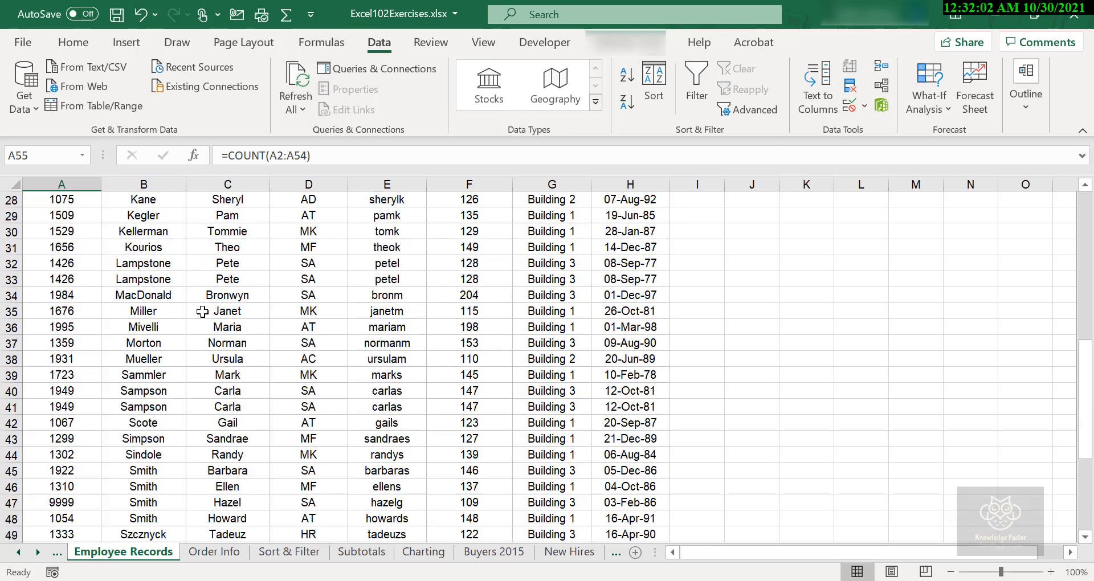
scroll(202, 312, up, 9)
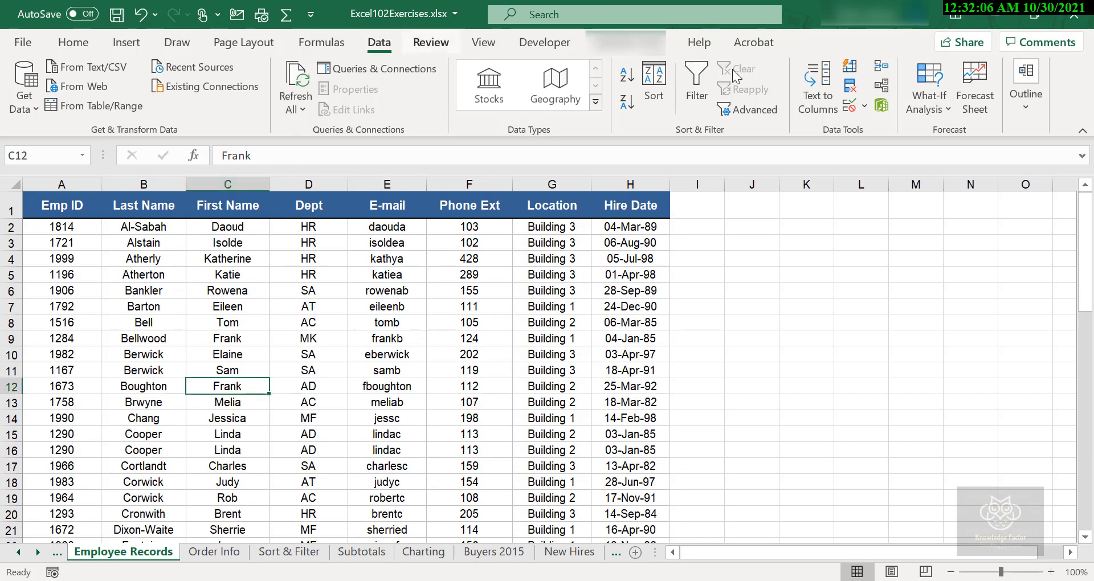
click(704, 78)
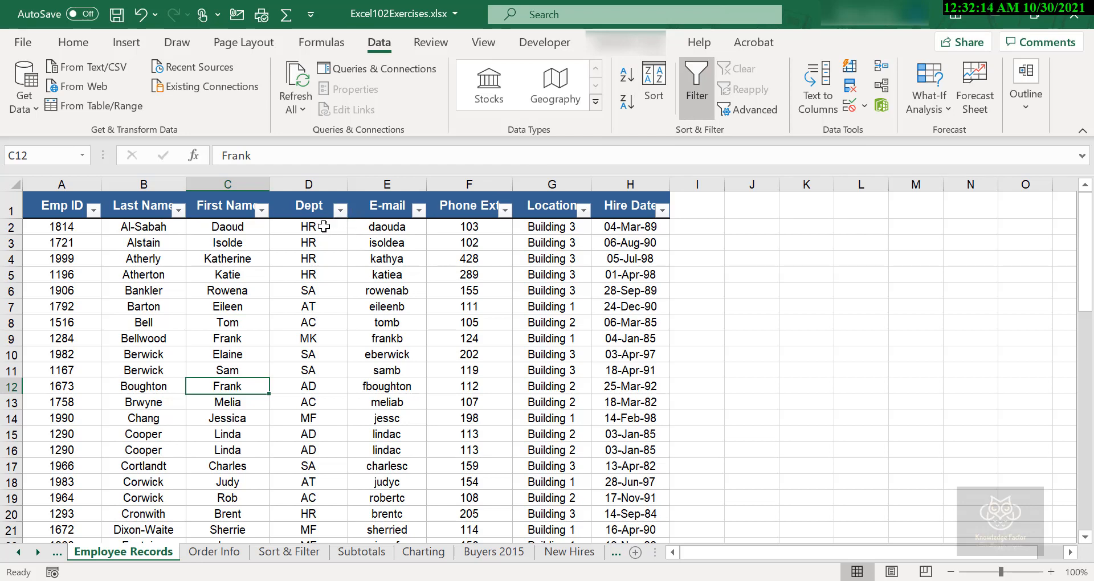
Filter the Dept column to show only the AC and AD departments.
click(305, 243)
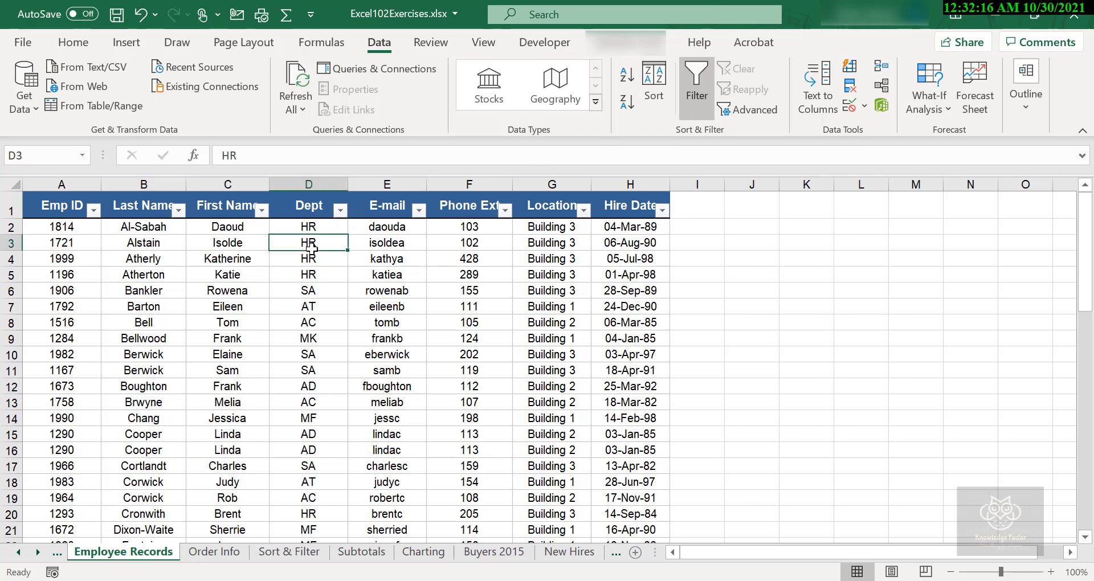
click(340, 211)
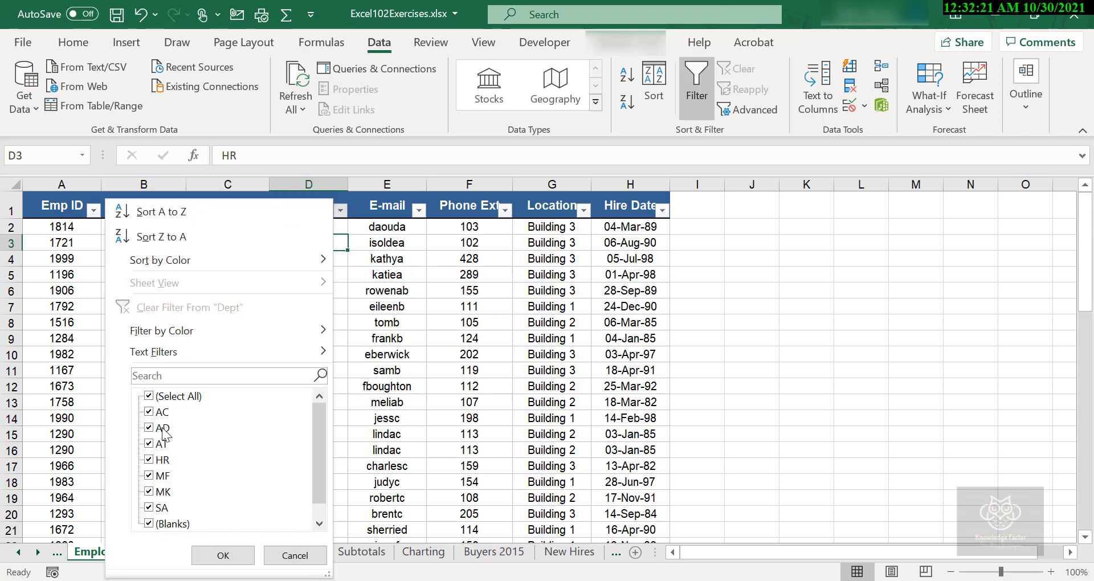
click(158, 395)
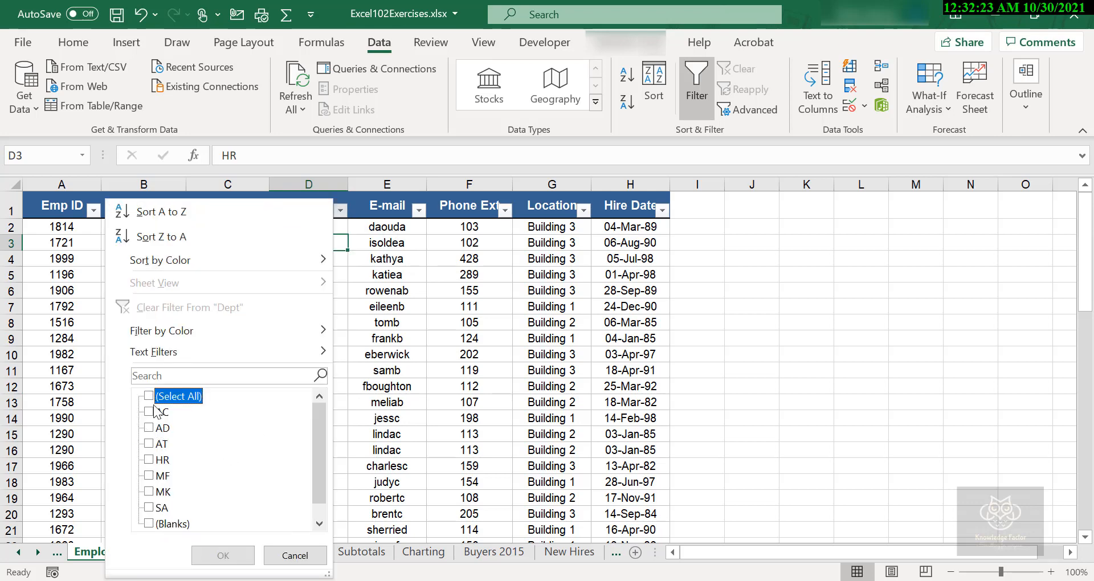
click(151, 414)
click(151, 428)
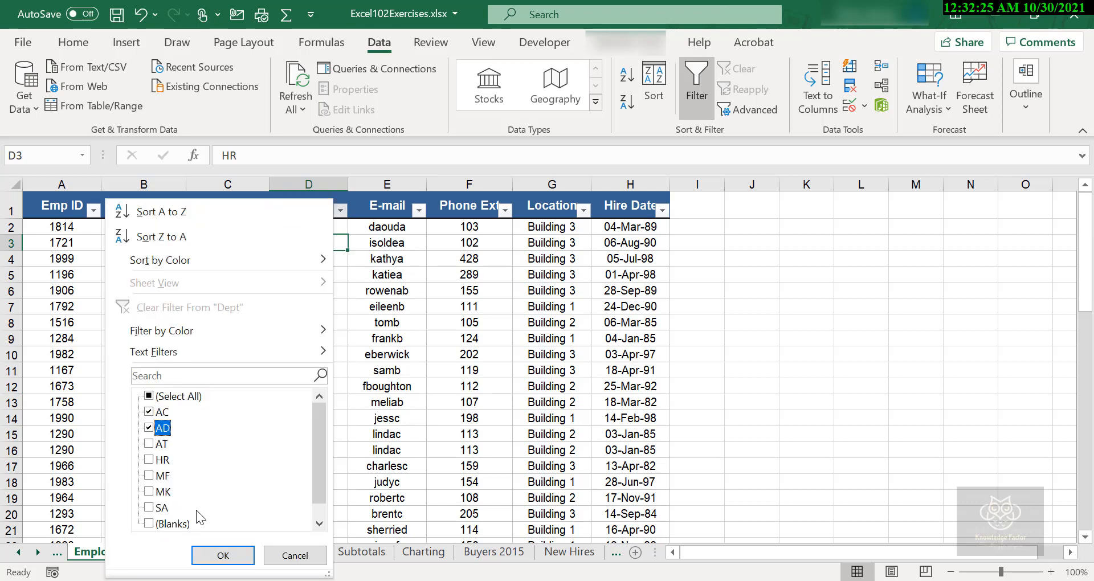
click(221, 555)
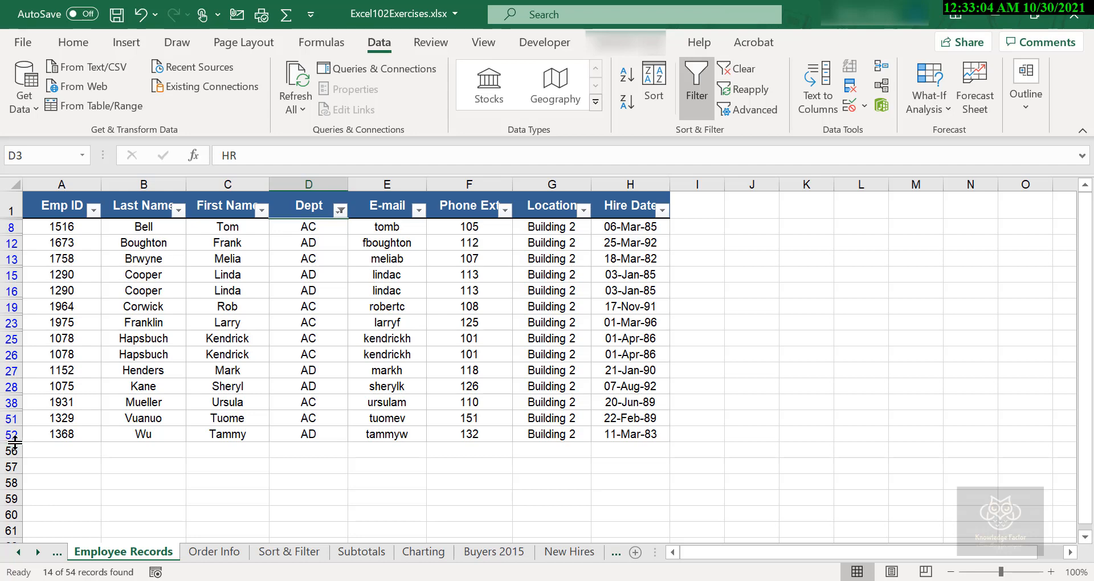
Unhide the count in row 55 below the filtered records, and turn off filtering to restore the full list.
drag(17, 443, 14, 461)
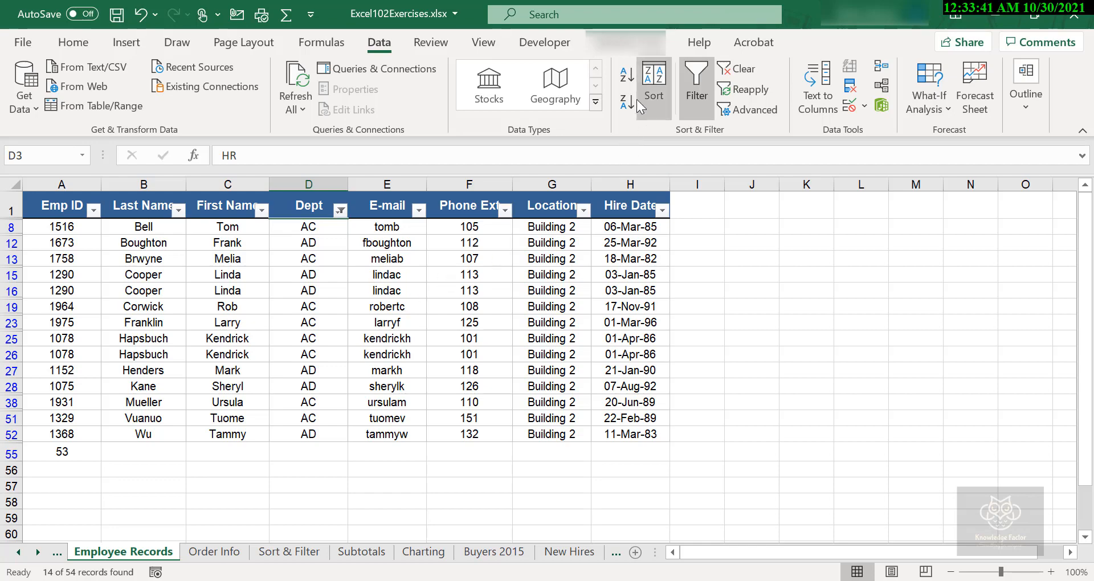
click(692, 94)
scroll(300, 342, down, 18)
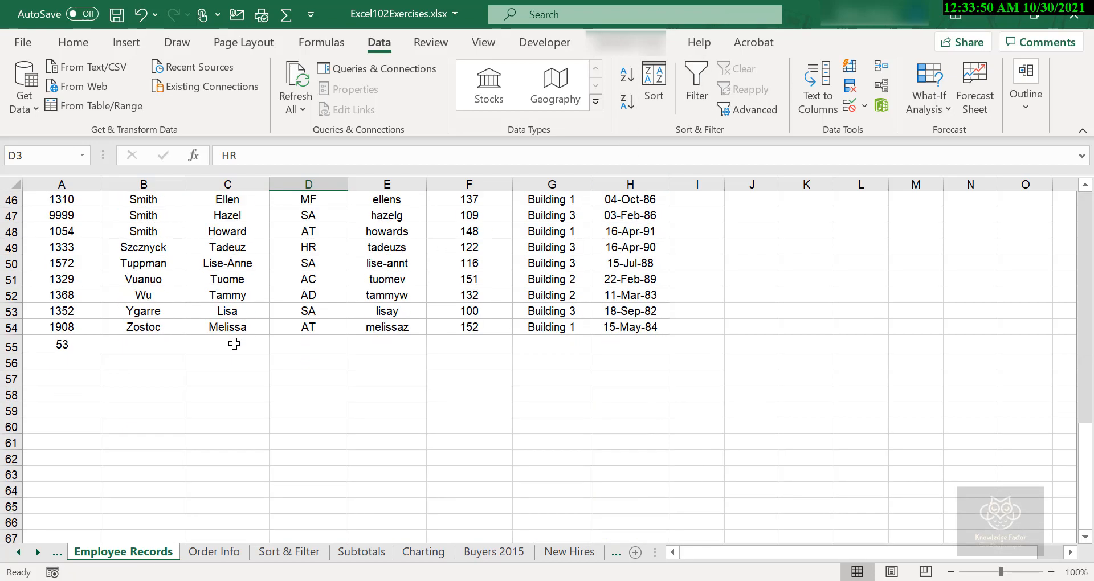
Delete the employee count formula from cell A55 beneath the list.
scroll(113, 308, up, 1)
click(57, 249)
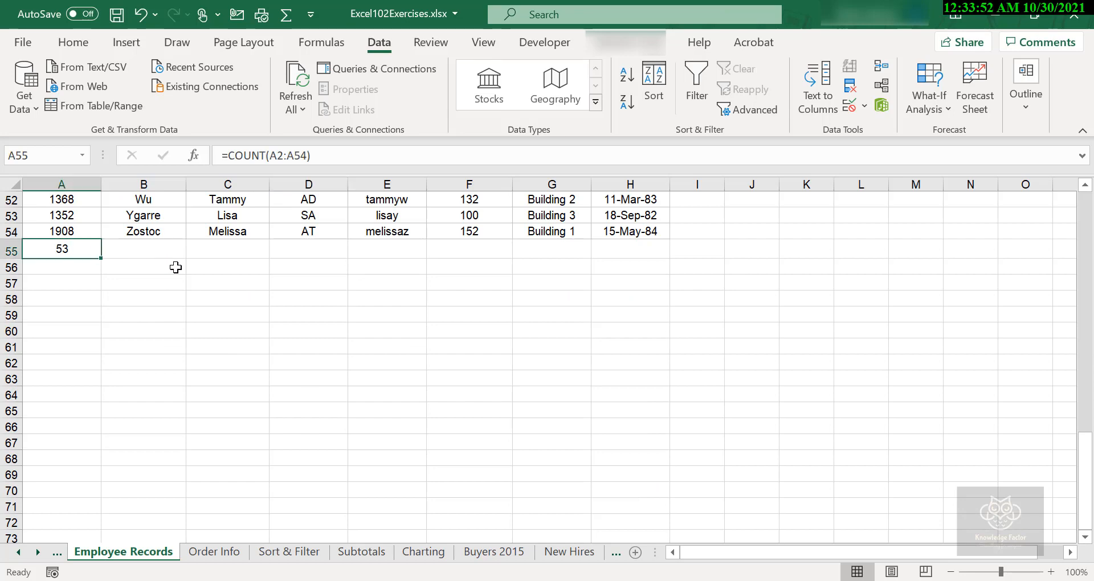
key(Delete)
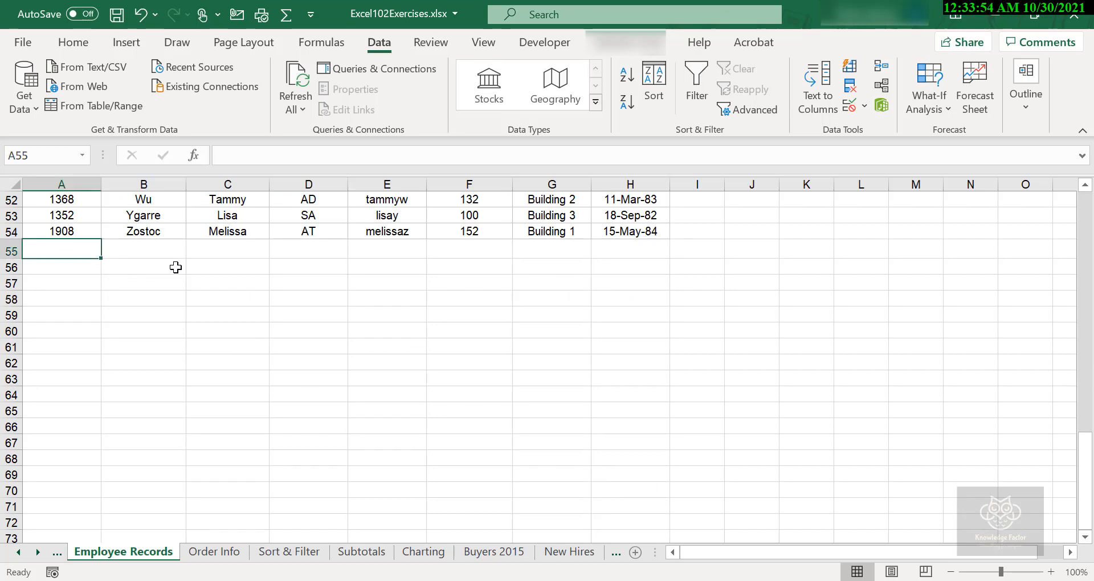
click(176, 267)
Format the employee list A1:H54 as a table with headers, using a blue Medium table style.
scroll(176, 268, up, 17)
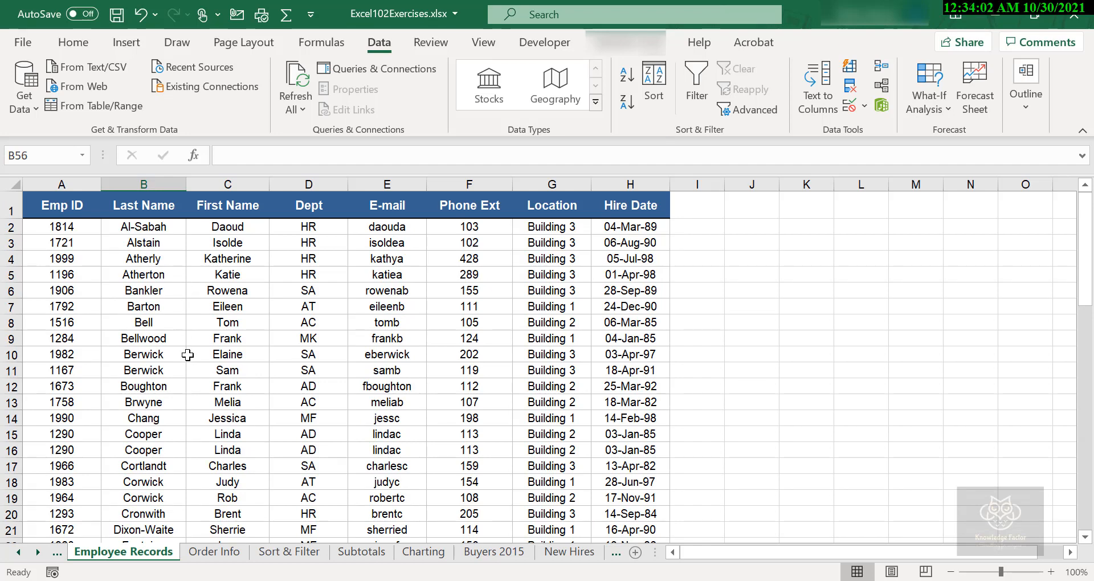
click(245, 376)
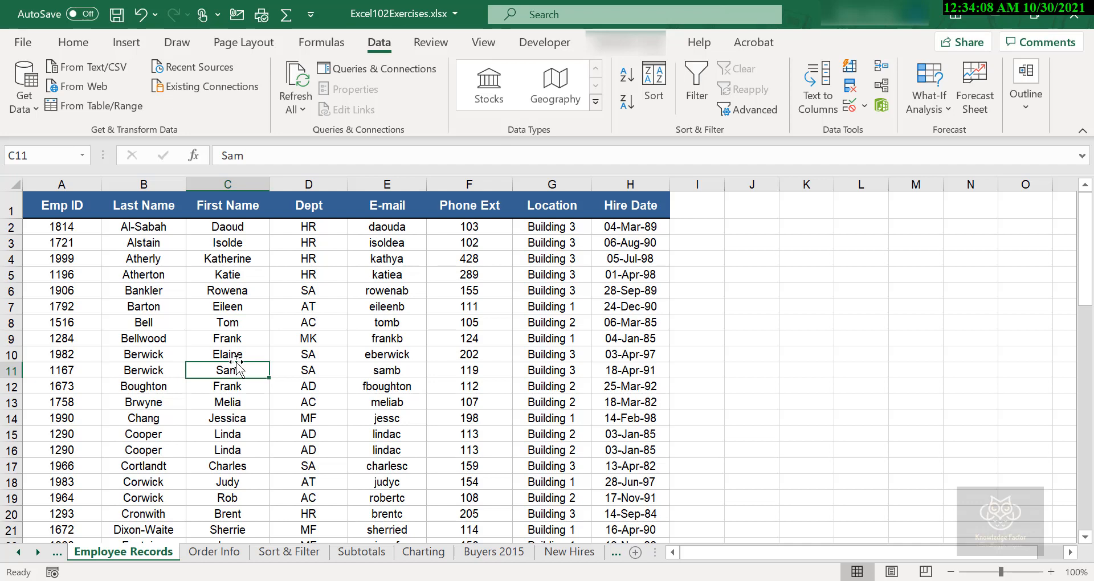
click(292, 392)
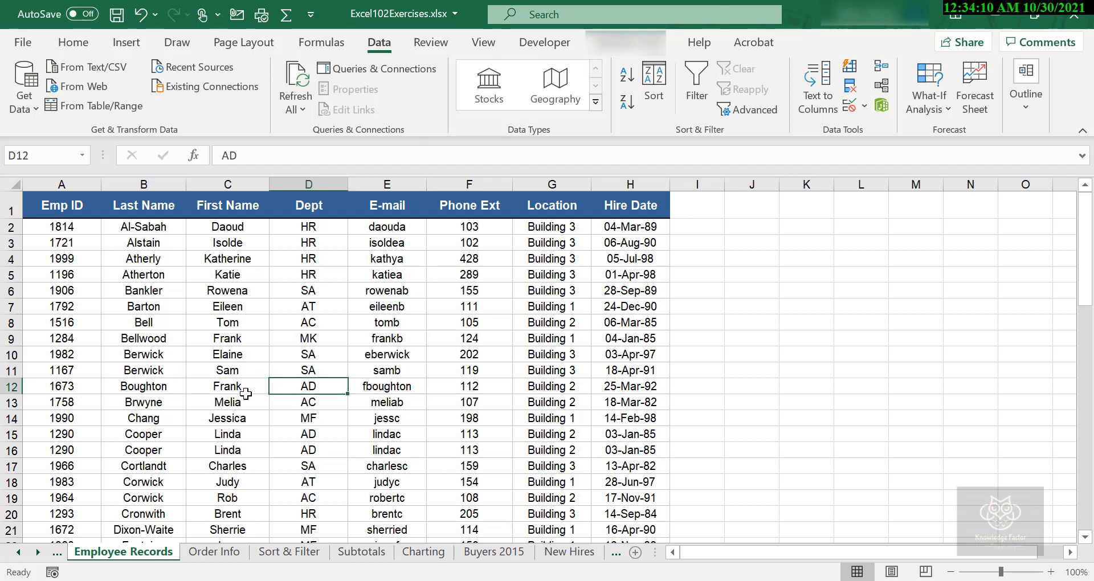
click(77, 46)
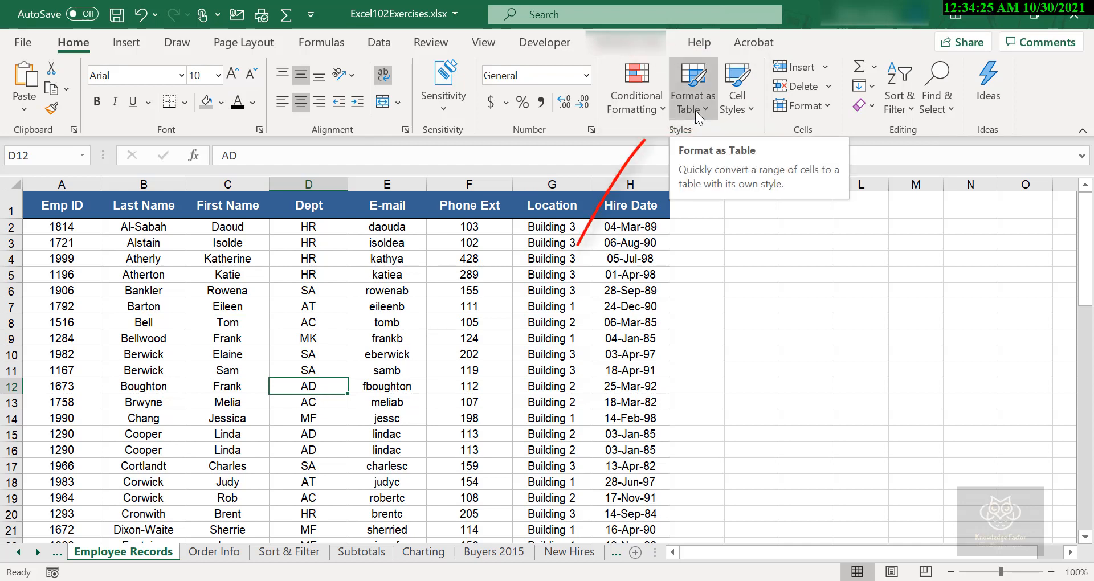
click(695, 110)
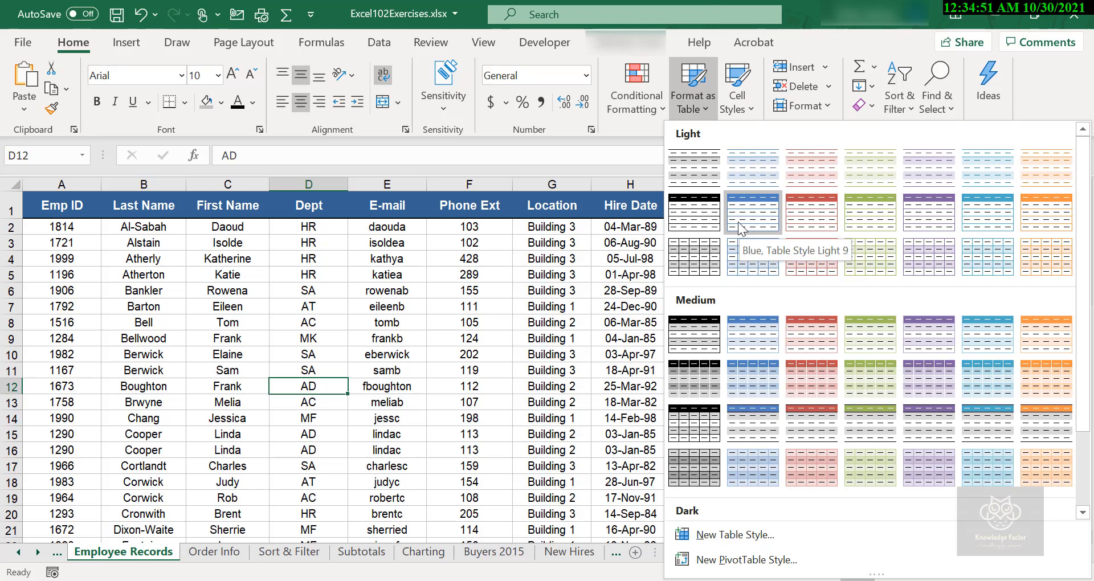
click(747, 351)
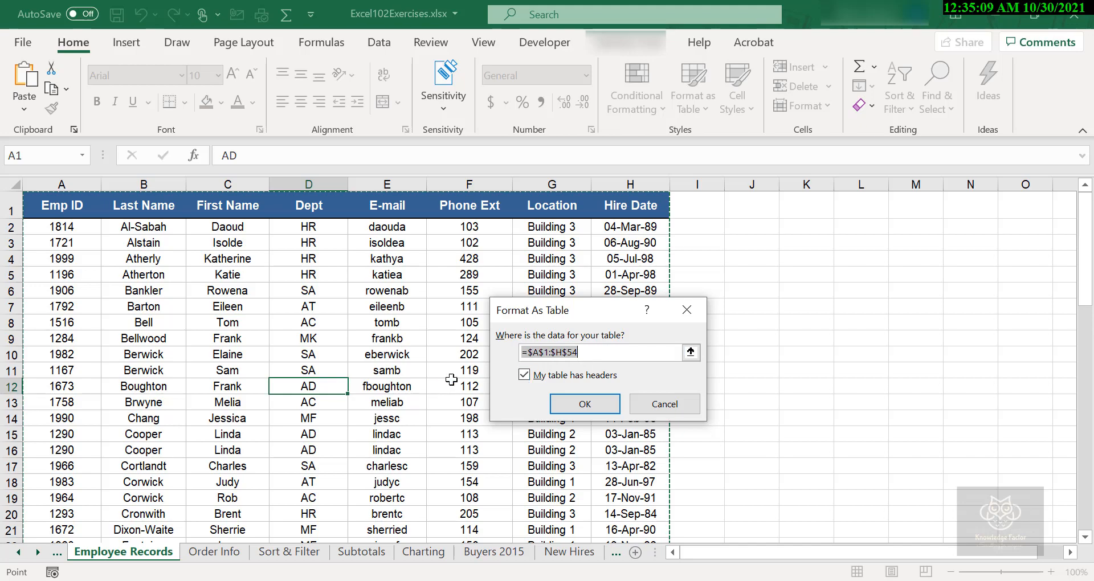
scroll(442, 376, down, 5)
scroll(441, 376, down, 10)
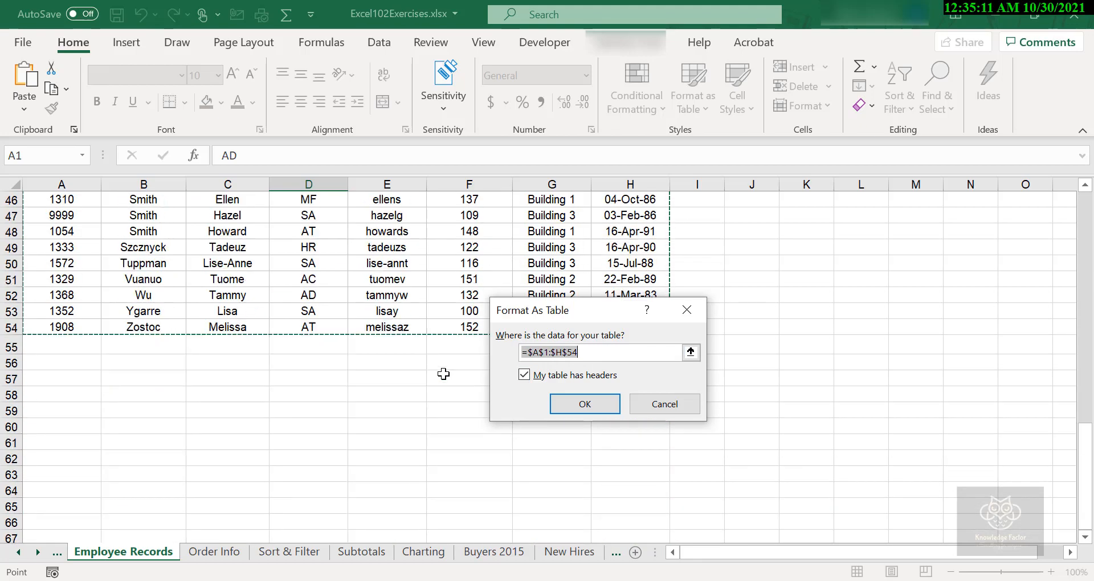
scroll(450, 369, up, 8)
scroll(451, 369, up, 7)
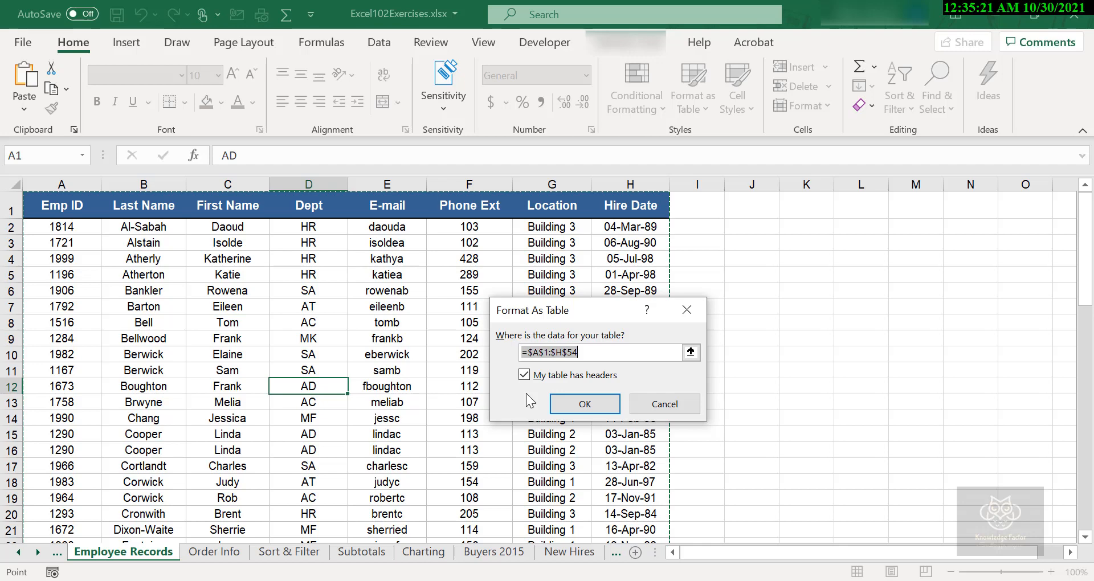
click(578, 405)
click(443, 373)
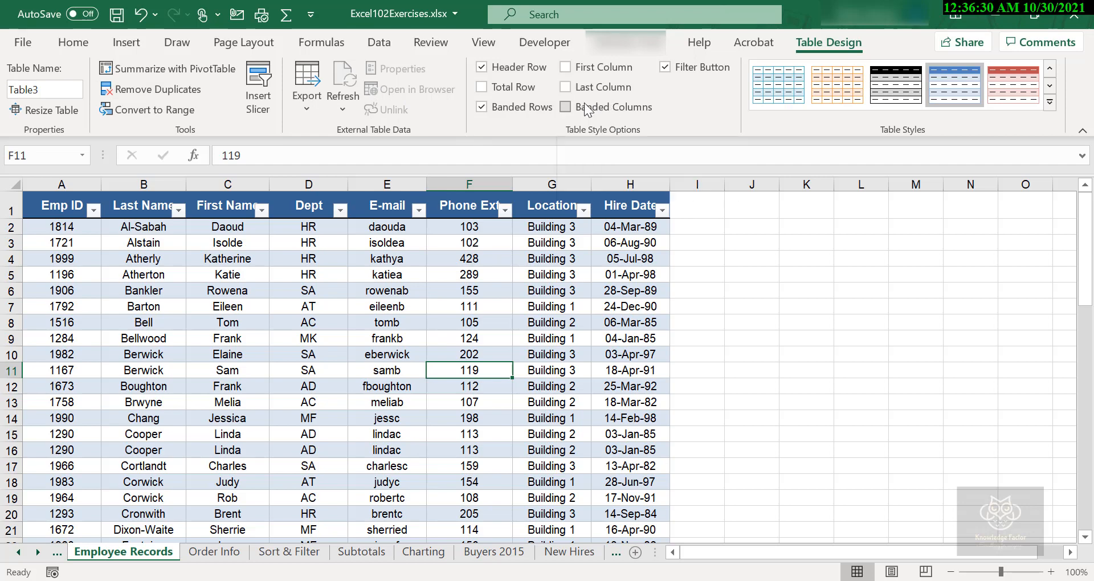
Add a total row to the employee table and view the functions available for the Hire Date total.
click(480, 88)
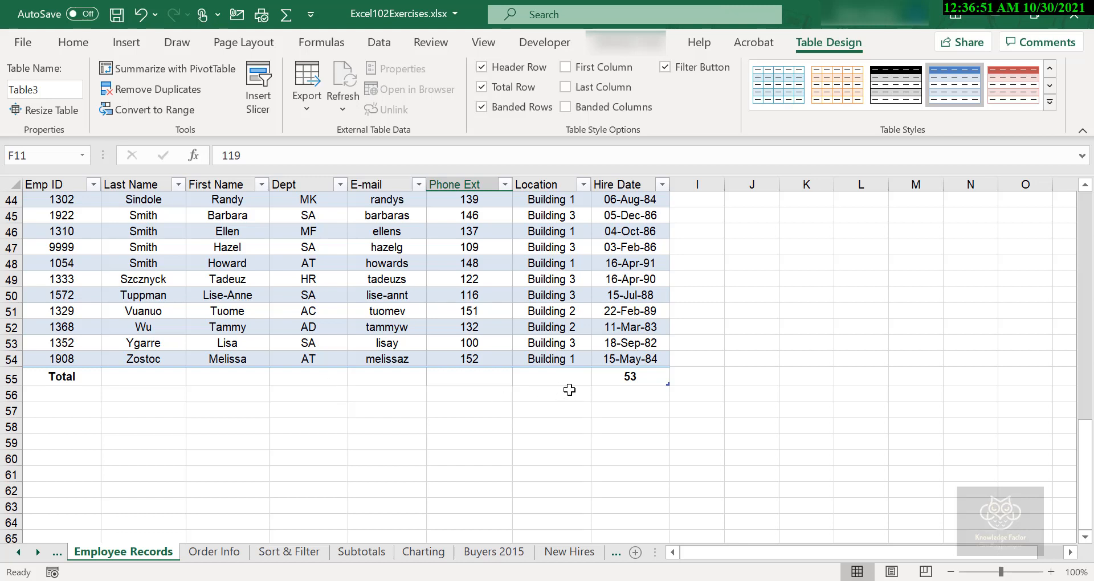
click(664, 384)
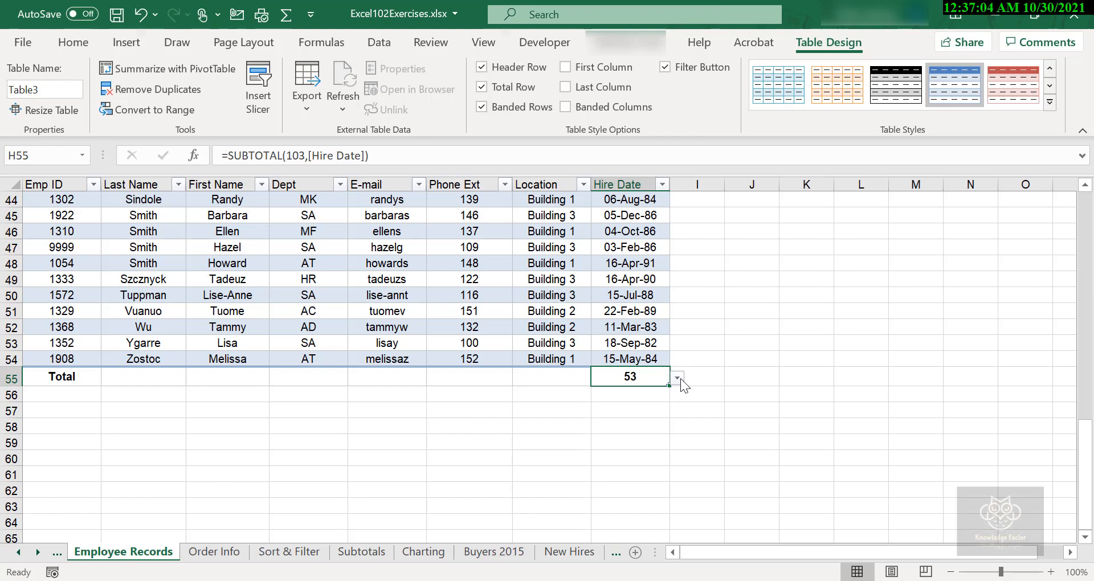
click(679, 378)
Try the Sum function for the Phone Ext column in the total row, and look over the other functions offered.
click(520, 378)
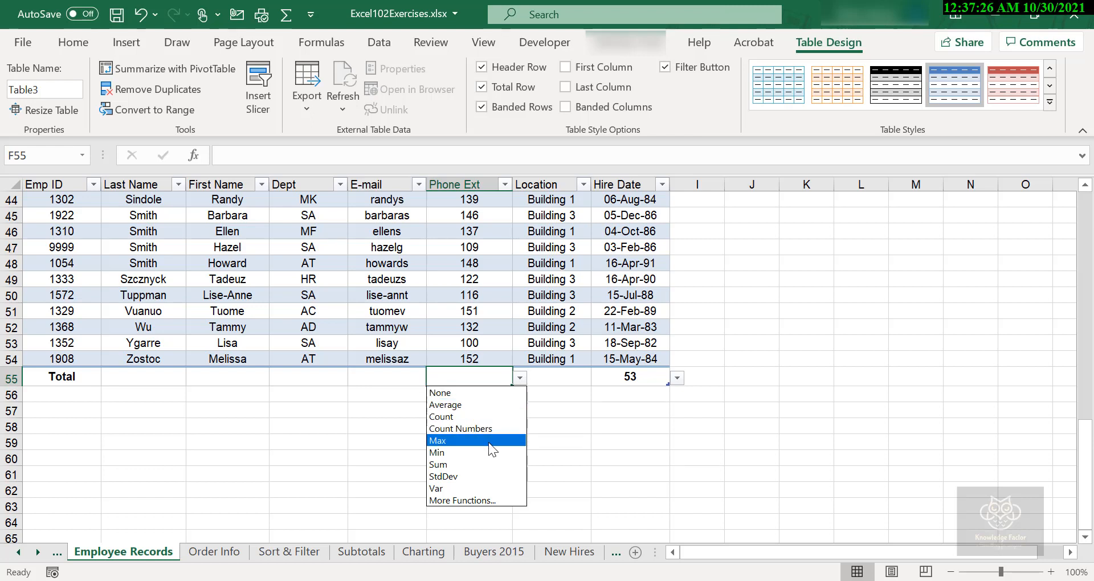
click(470, 463)
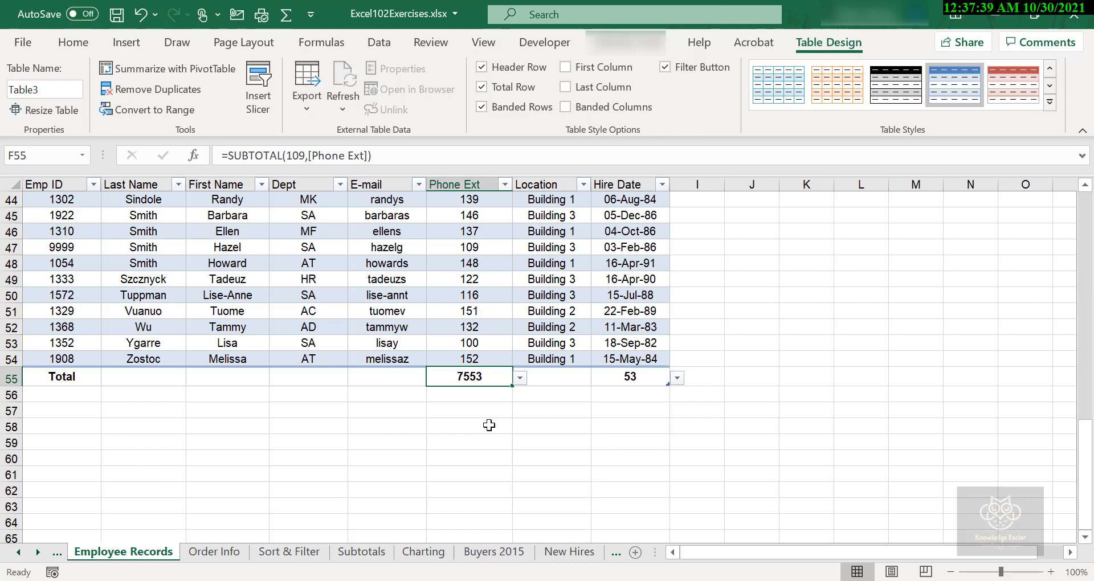
click(520, 378)
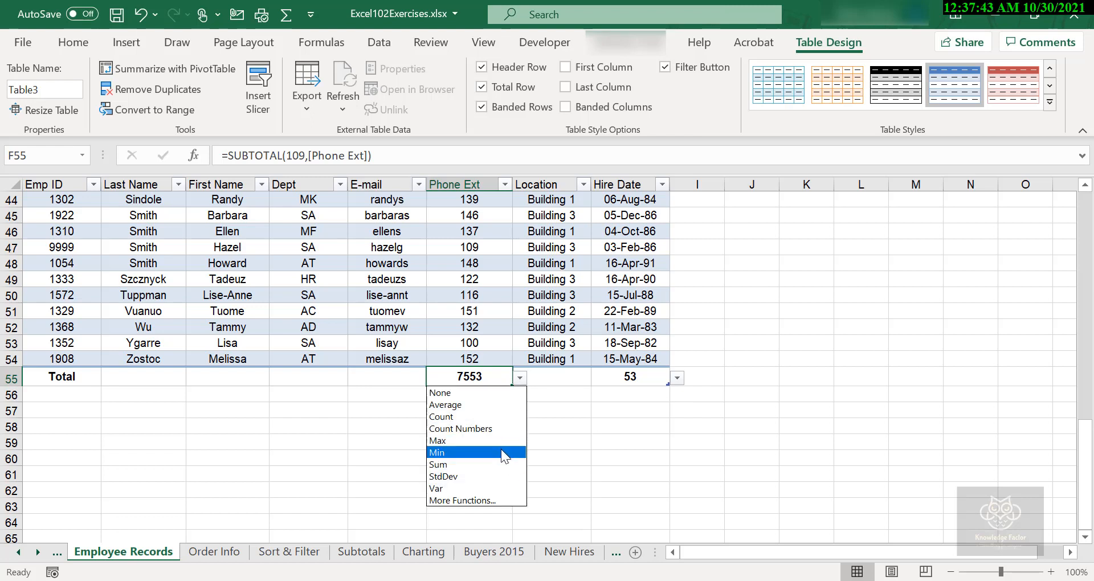
click(528, 405)
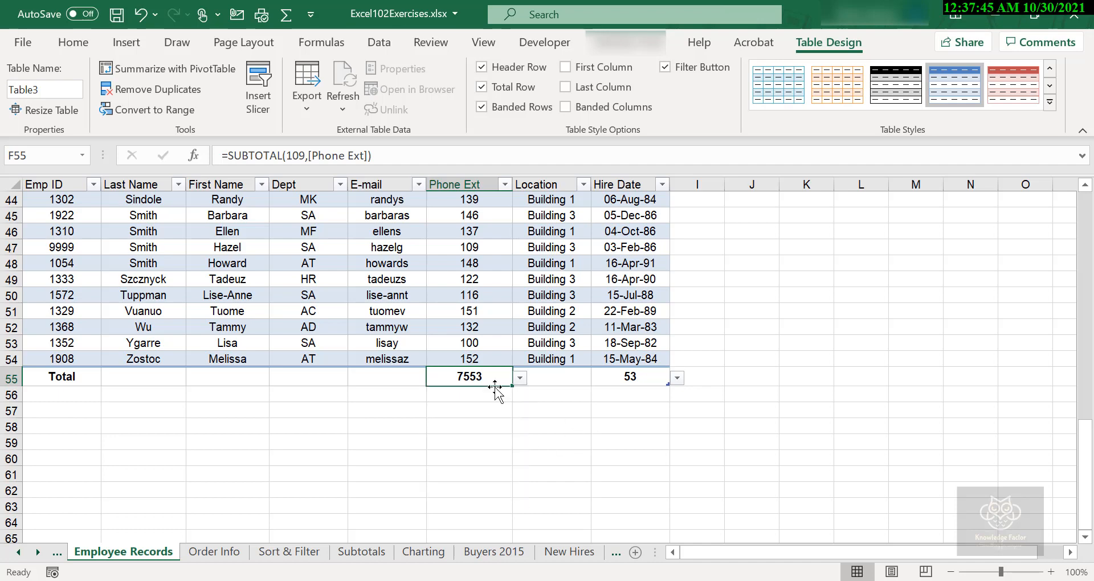
click(494, 407)
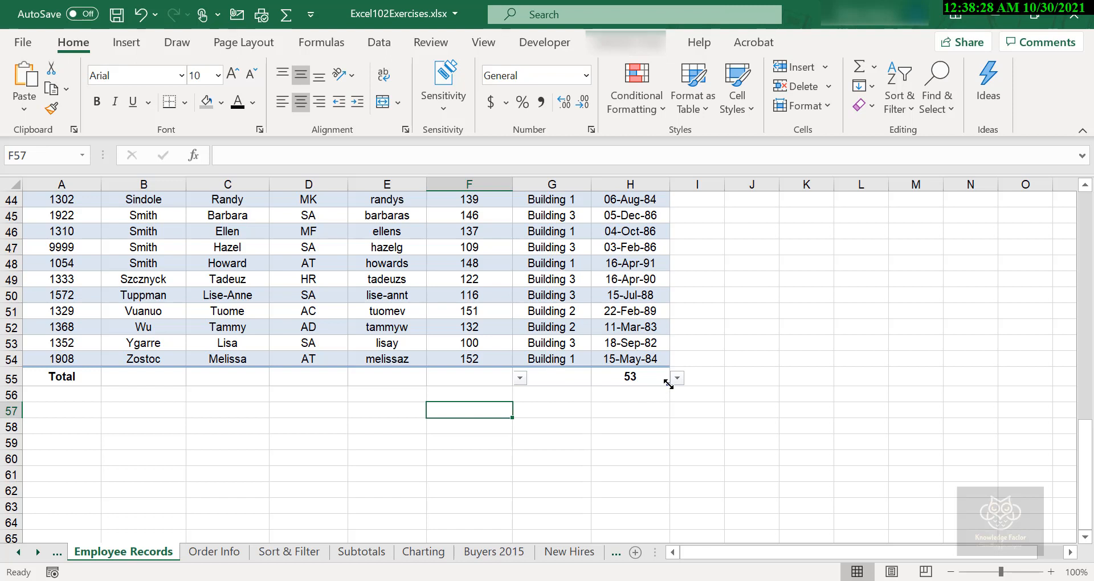
Extend the employee table downward by seven blank rows, moving the total row to row 62.
drag(669, 385, 680, 495)
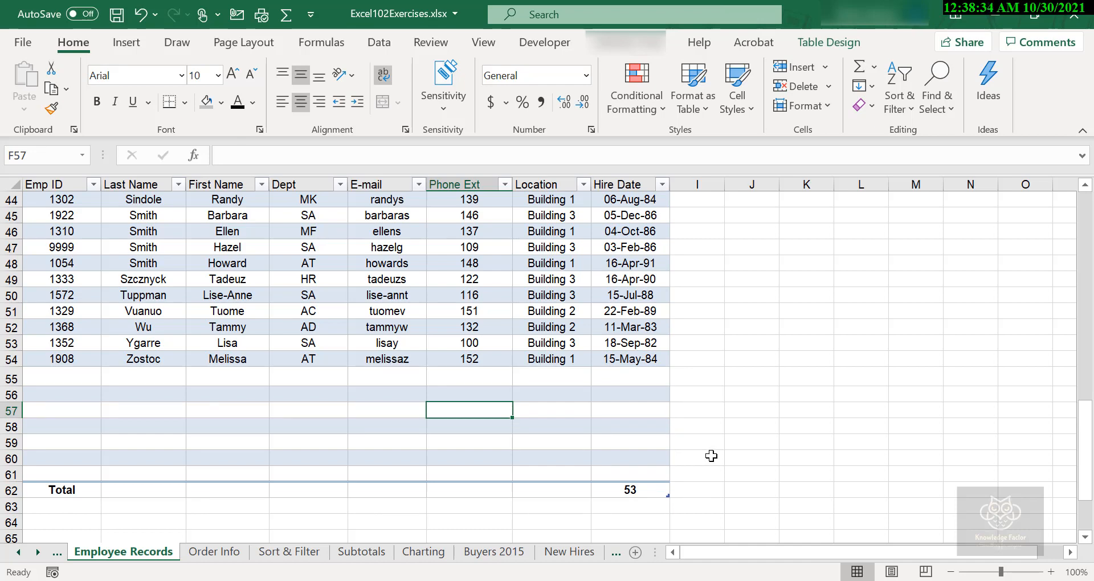
scroll(711, 456, down, 1)
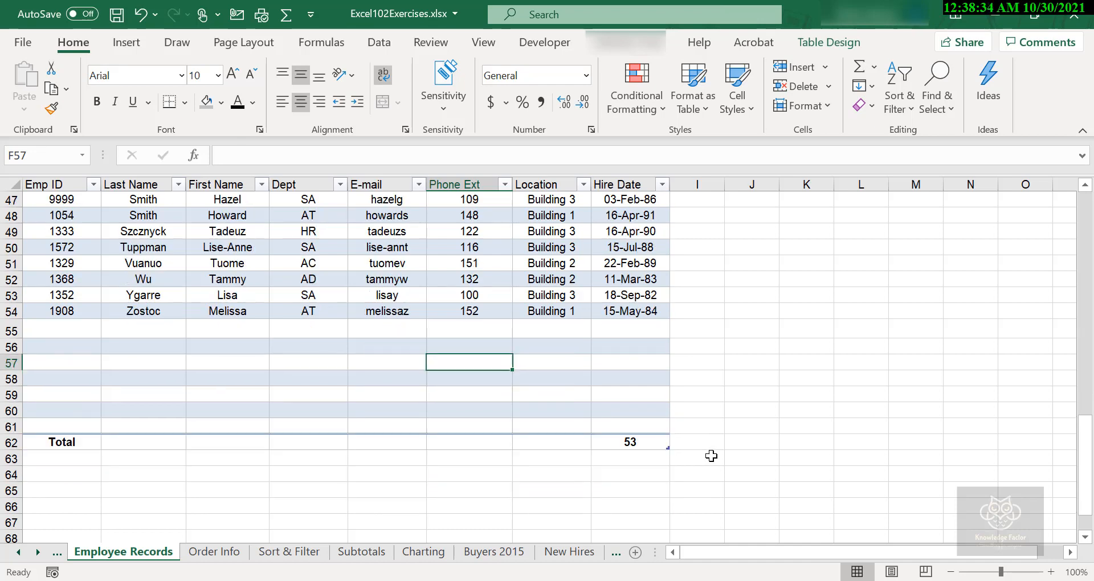
click(378, 376)
Start a new employee record in row 55 by entering the employee ID, last name and first name.
click(69, 326)
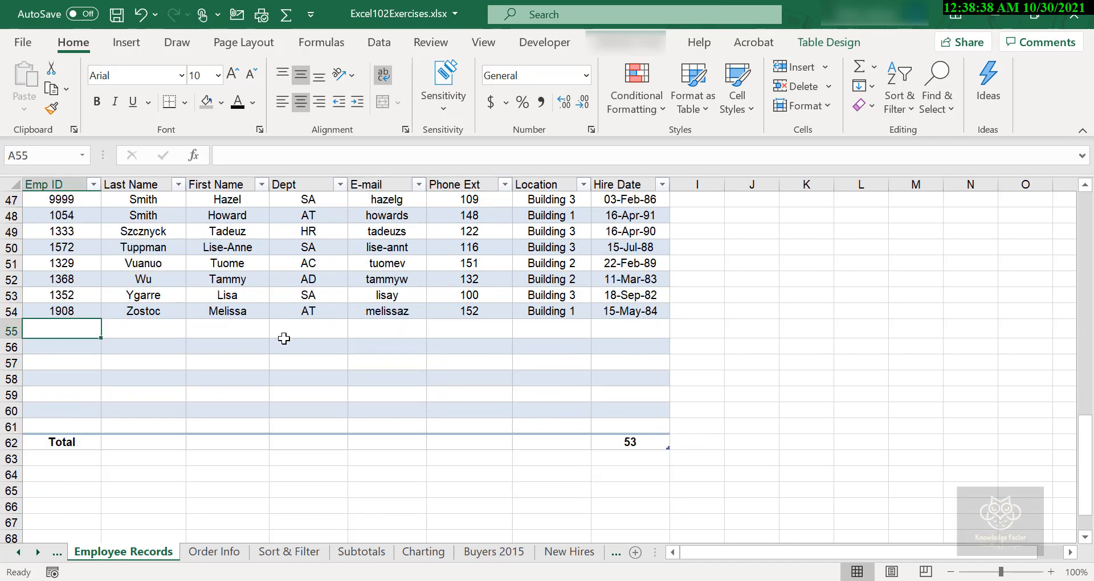
text(3000)
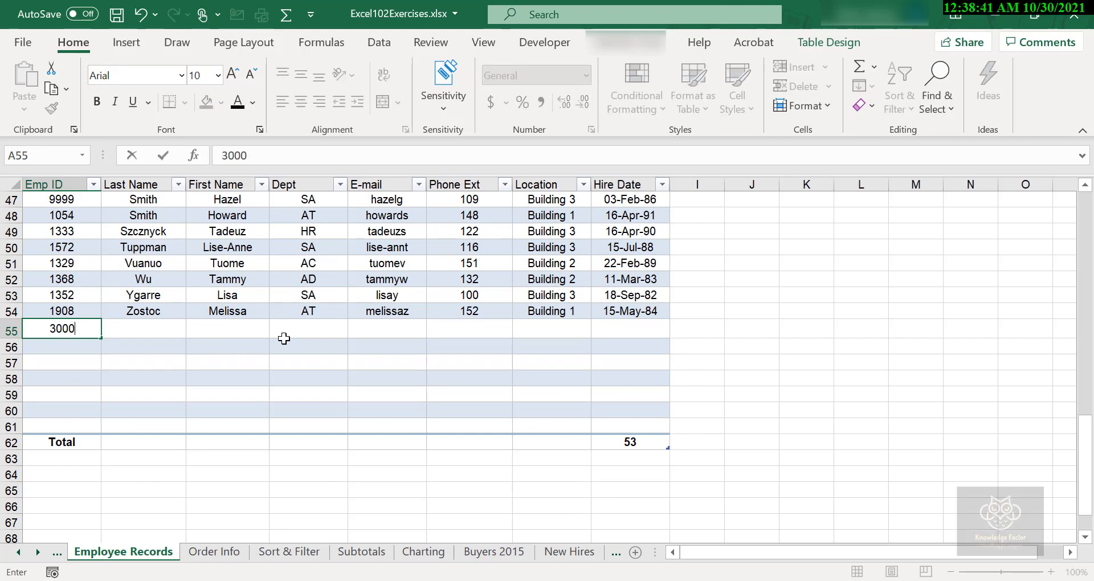
key(Tab)
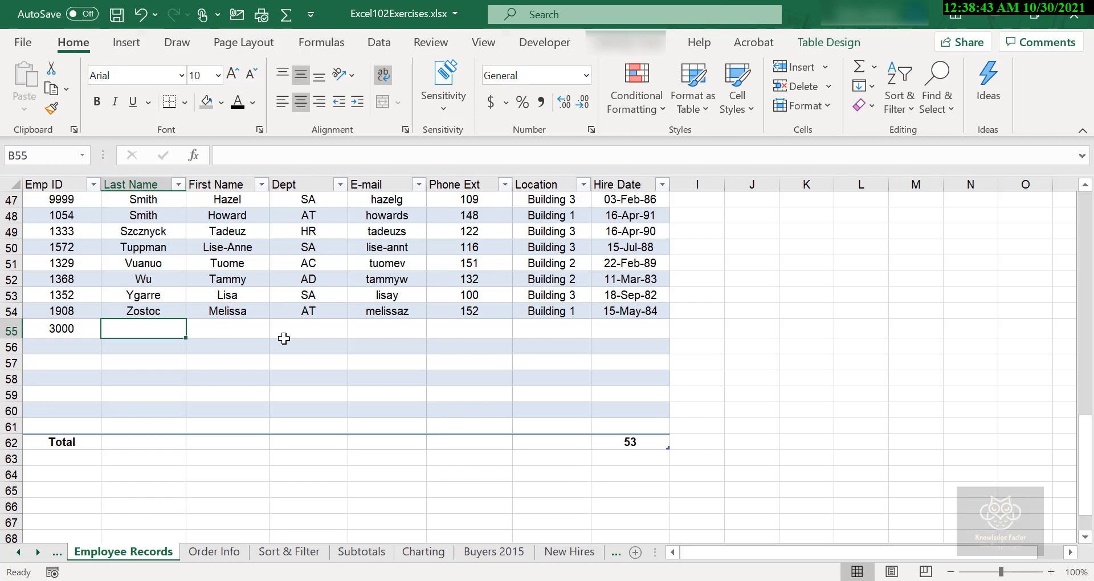
text(Smith)
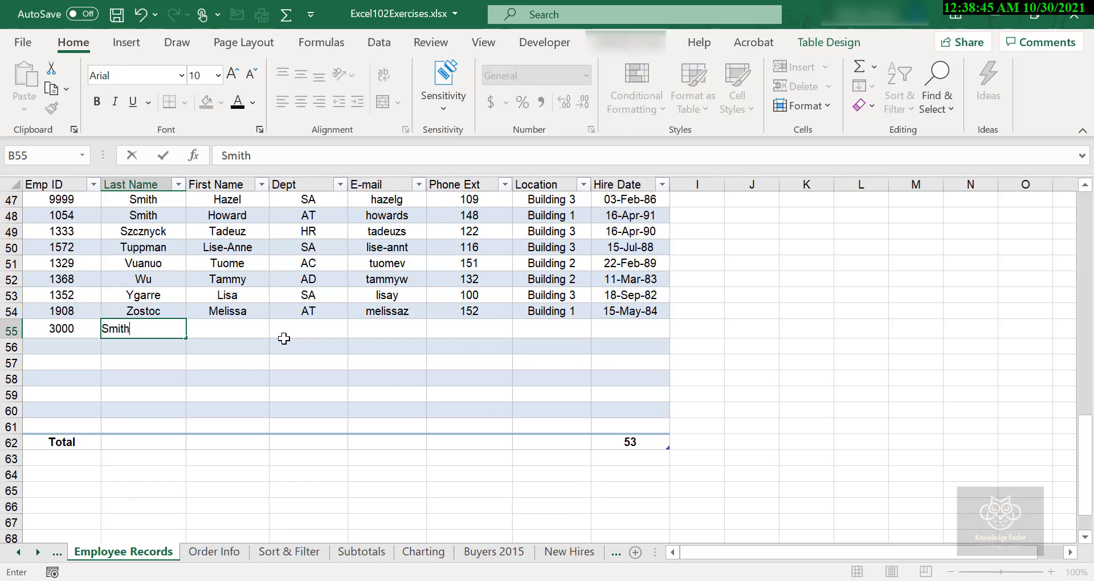
key(Tab)
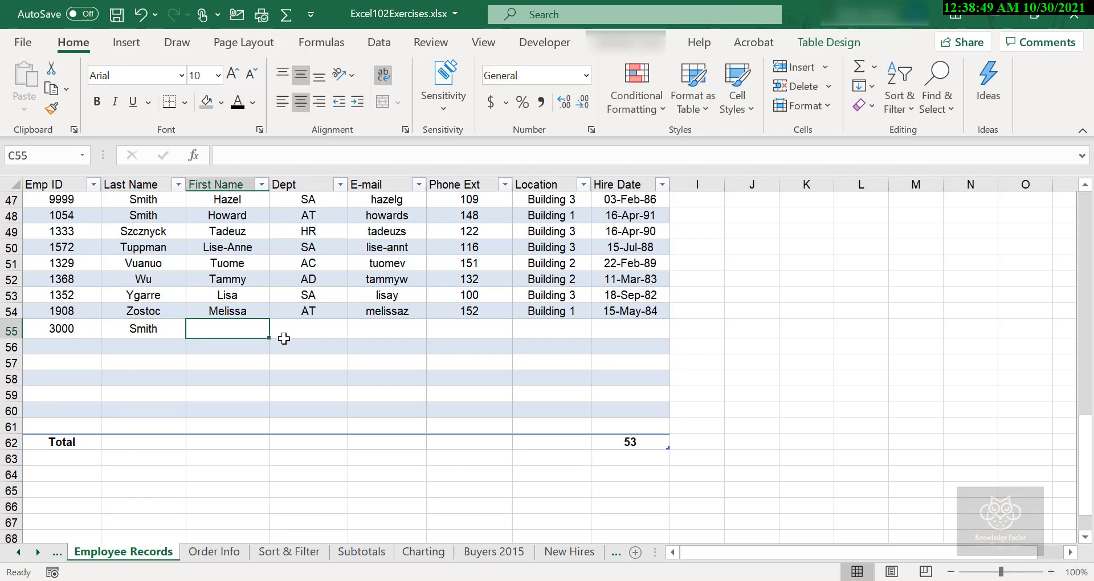
text(Joe)
key(Tab)
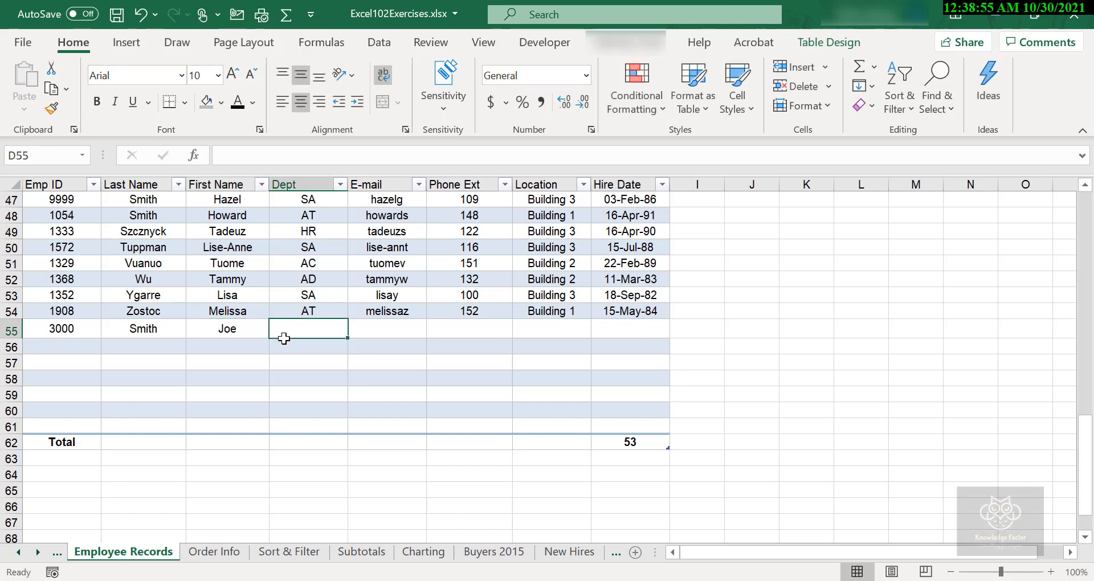
Complete the new record with Dept HR and Hire Date 01-Jan-16, leaving E-mail, Phone Ext and Location blank.
text(HR)
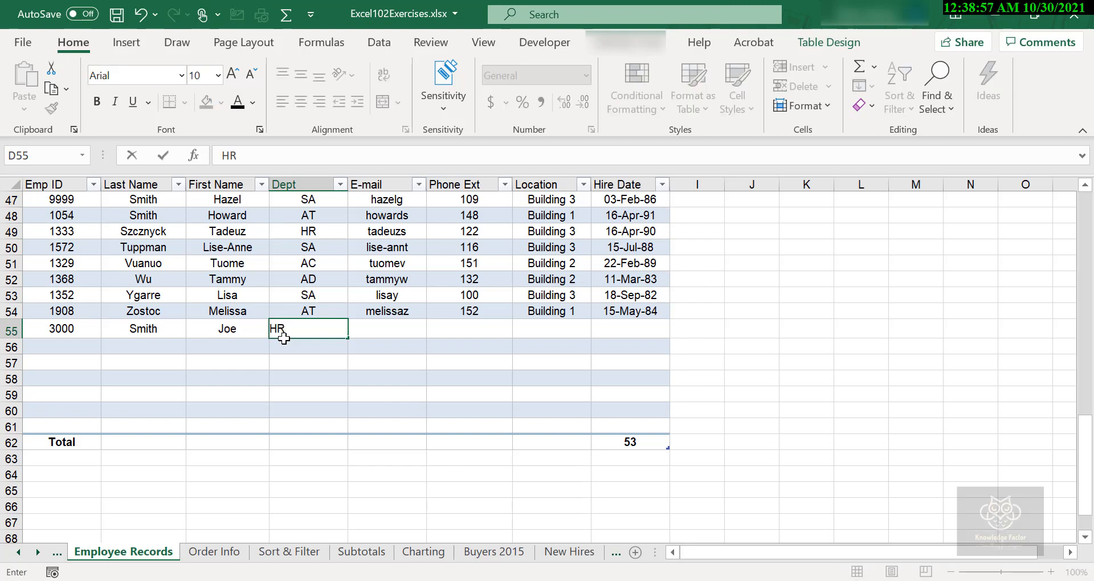
key(Tab)
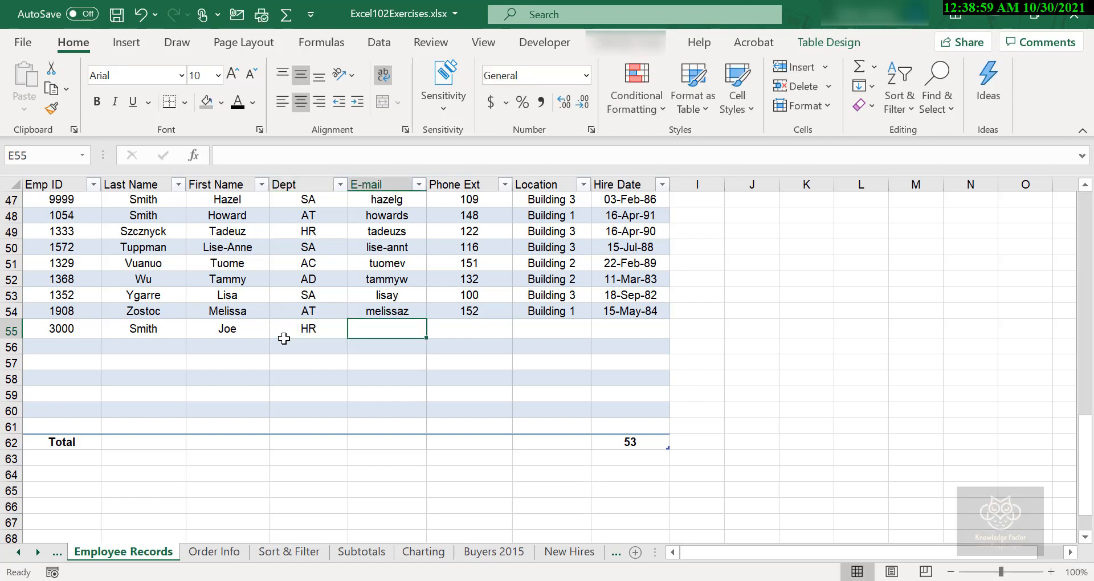
key(Tab)
key(Tab)
key(Tab)
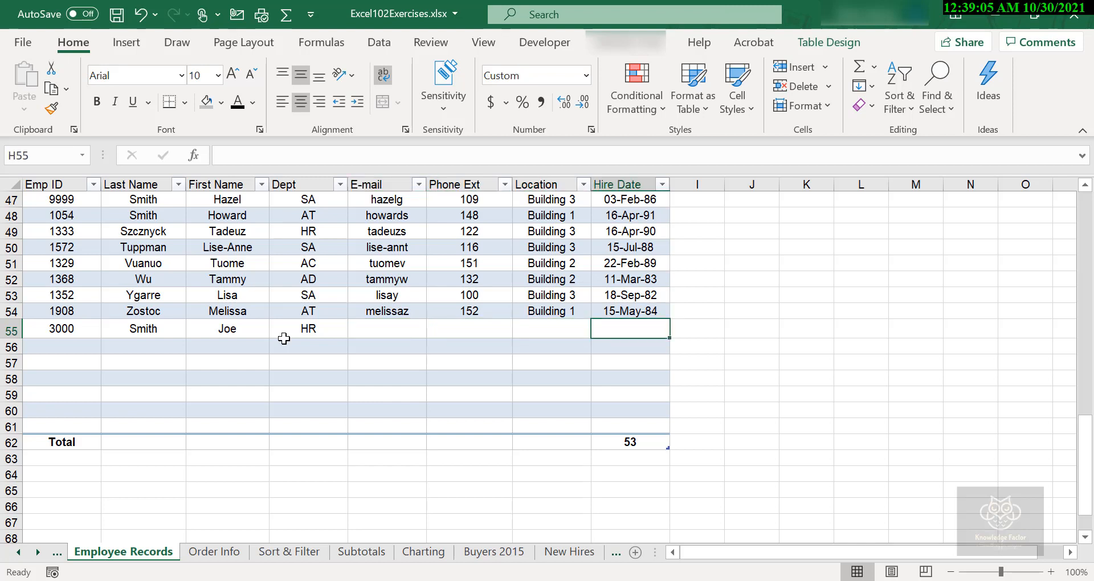
text(01)
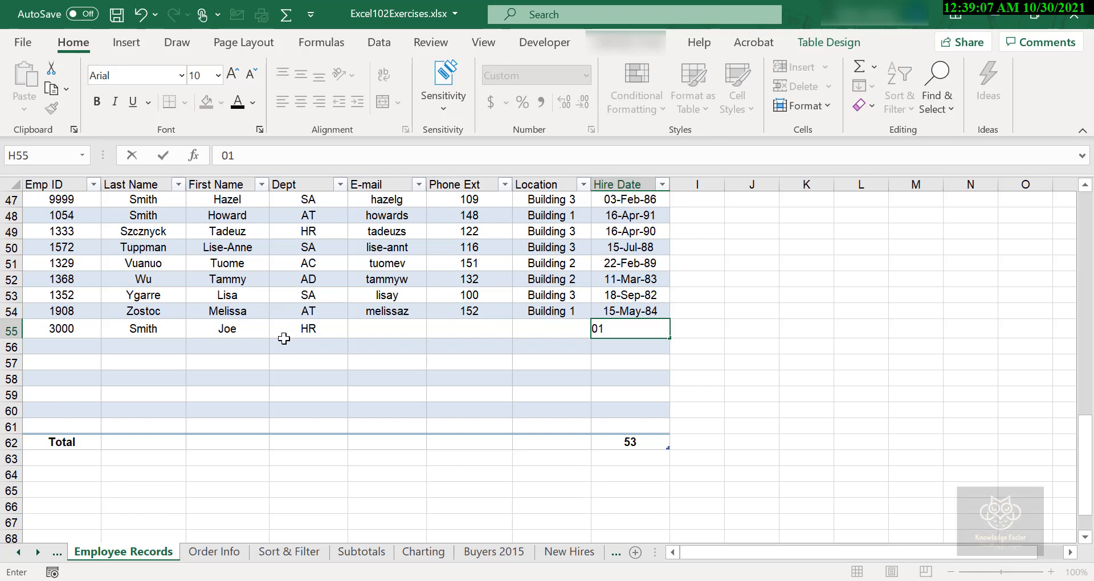
text(-Jan-16)
key(Return)
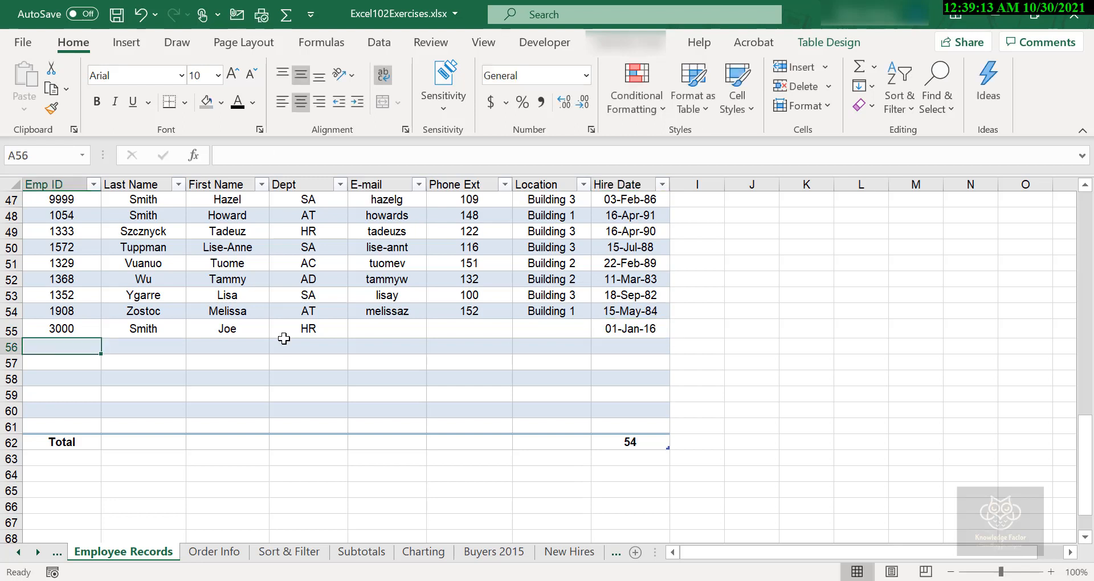